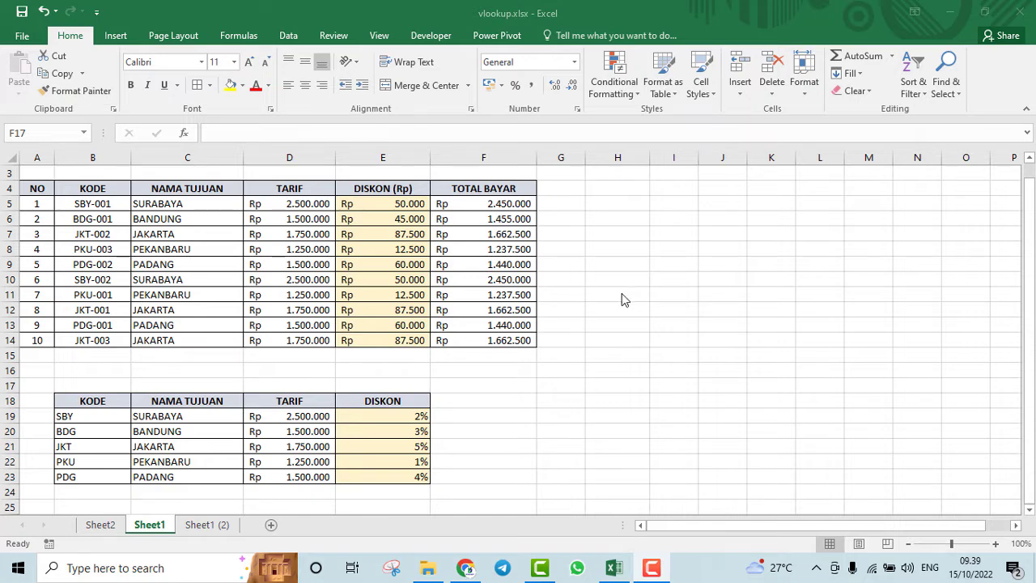
On Sheet2, enter 1 as the KODE in cell C12 to look up its city and transportation
{"action": "left_click", "coordinate": [94, 207]}
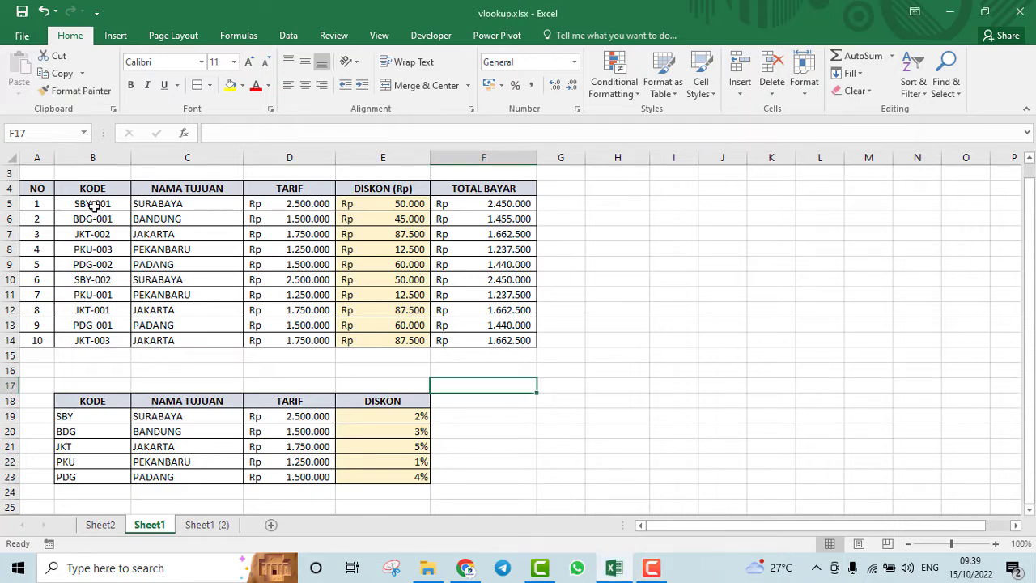
{"action": "left_click", "coordinate": [102, 526]}
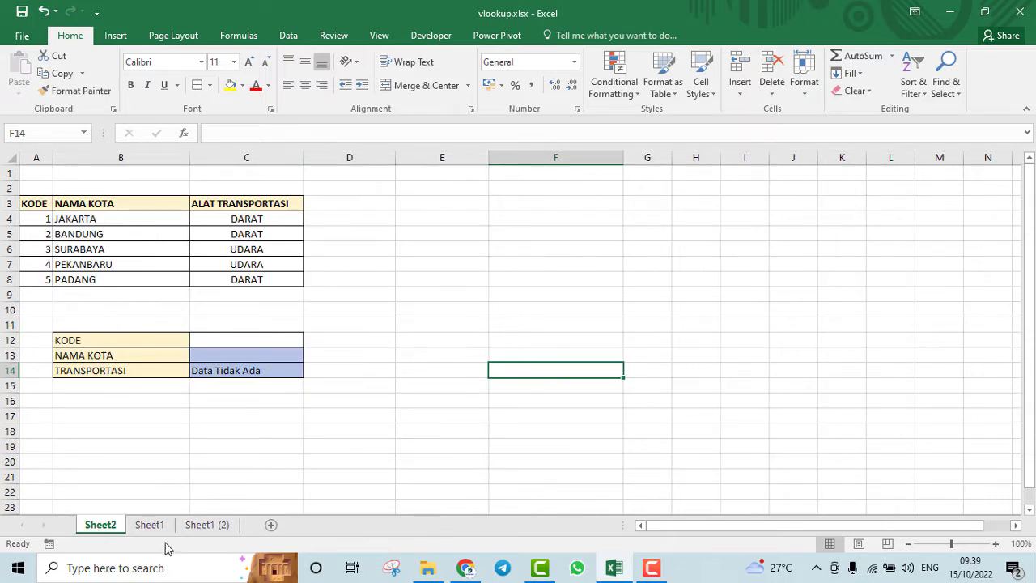
{"action": "left_click", "coordinate": [224, 341]}
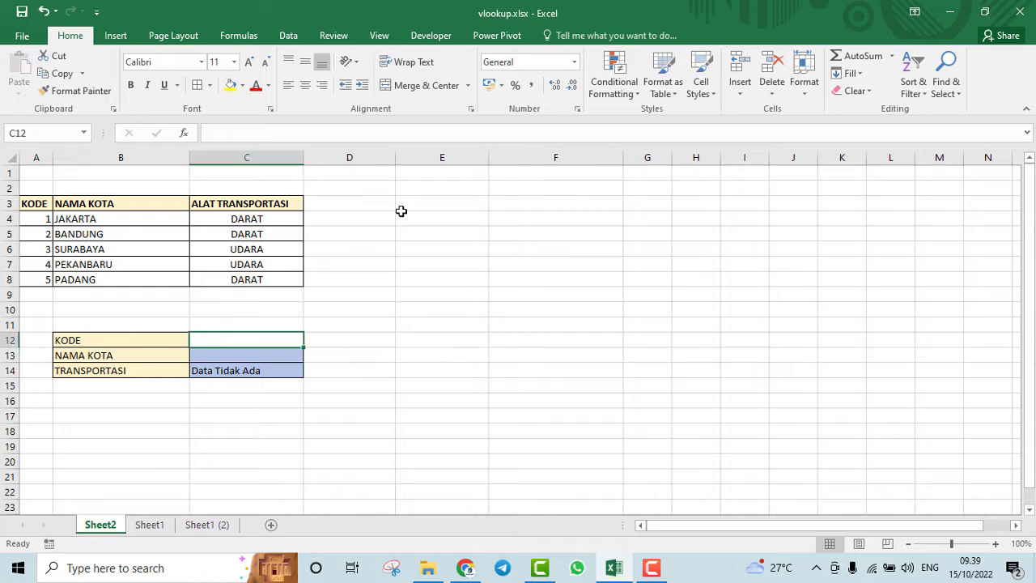
{"action": "type", "text": "1"}
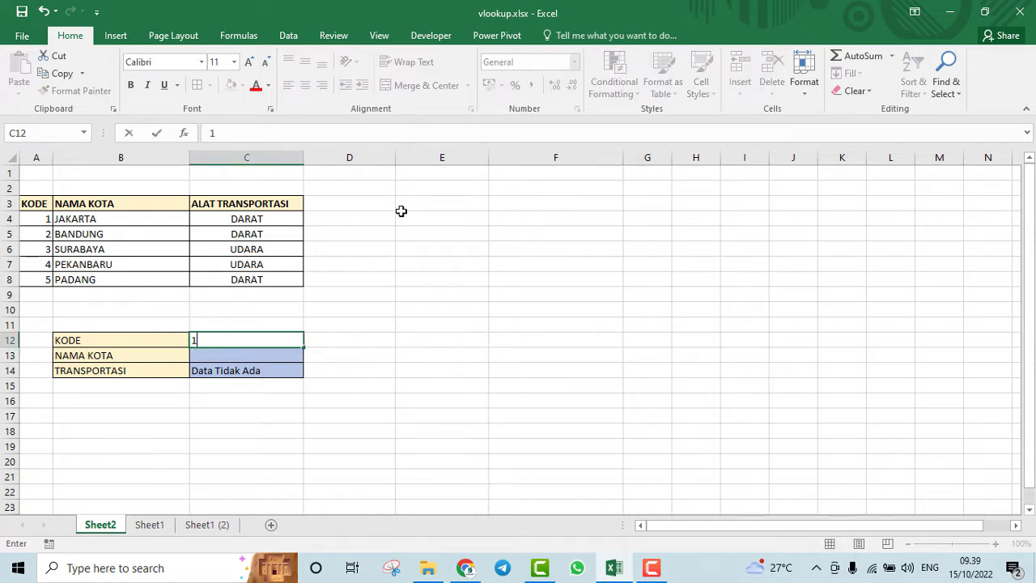
{"action": "key", "text": "Return"}
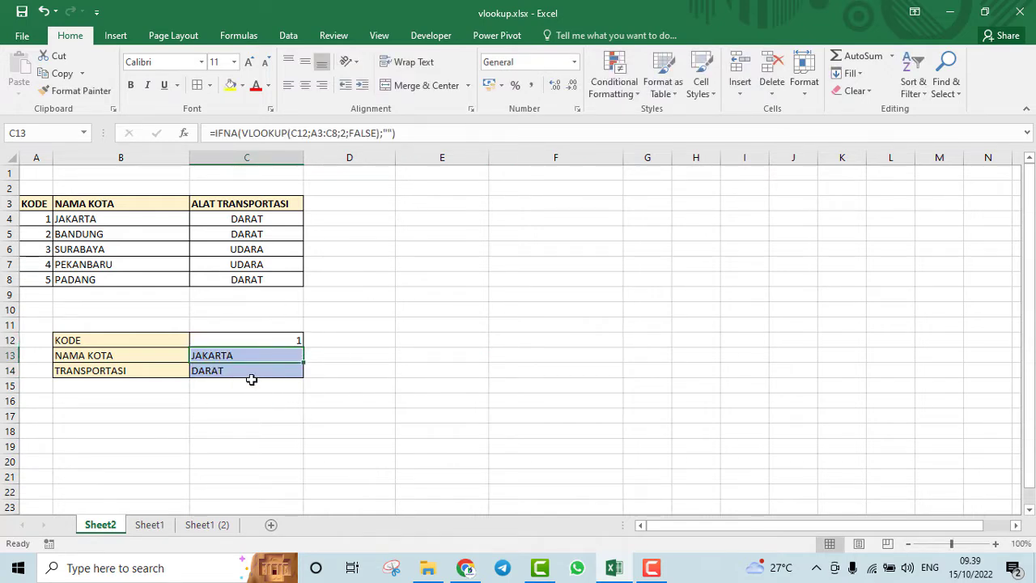
{"action": "left_click", "coordinate": [345, 429]}
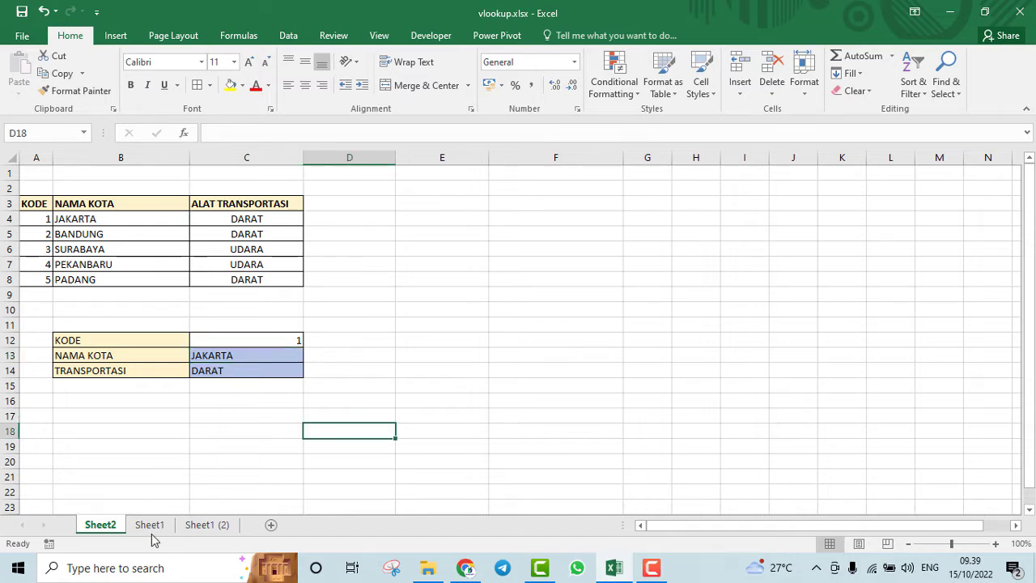
On Sheet1, compare the KODE values of both tables and inspect the TARIF formula in D5
{"action": "left_click", "coordinate": [149, 526]}
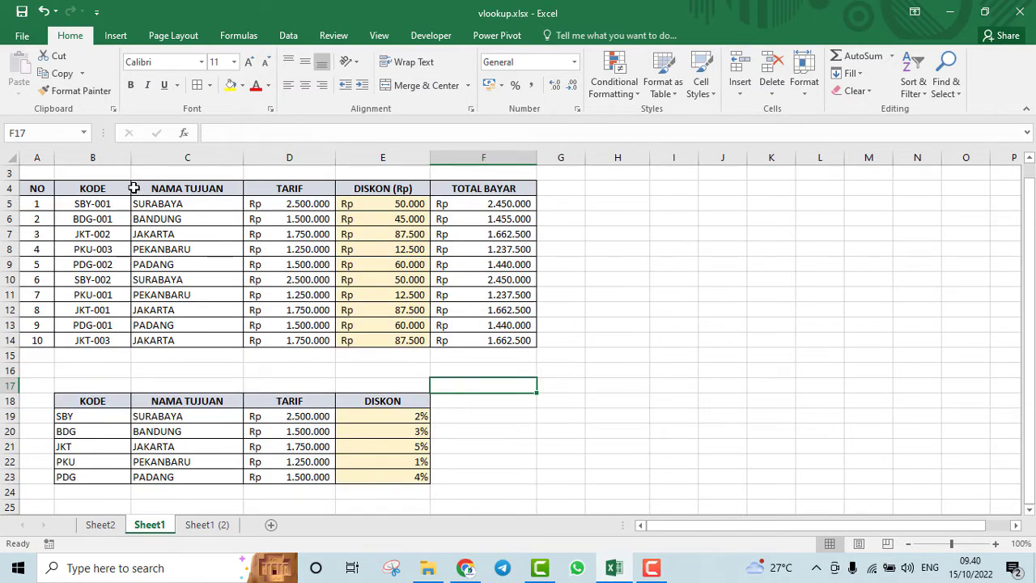
{"action": "left_click", "coordinate": [94, 205]}
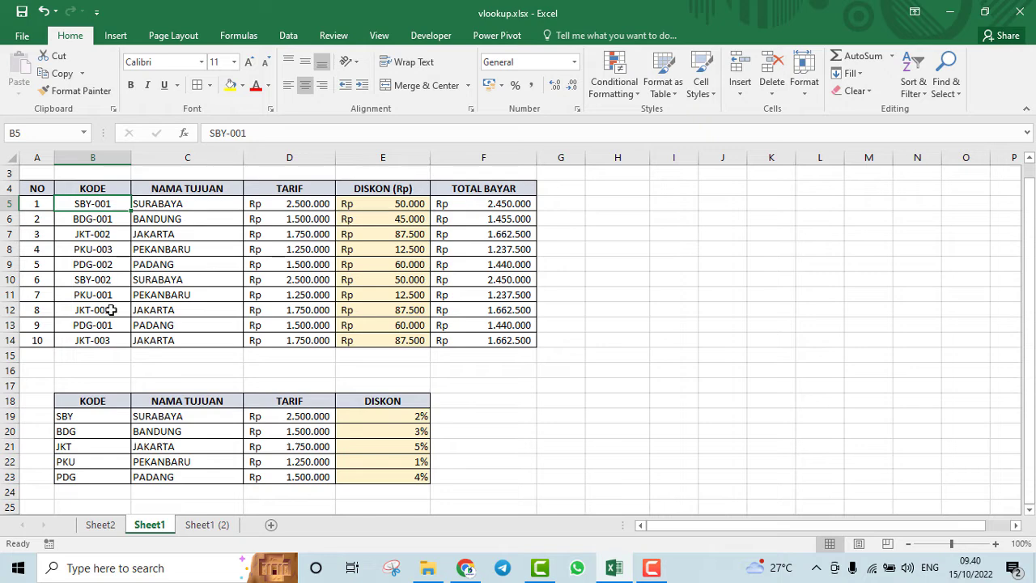
{"action": "left_click", "coordinate": [81, 419]}
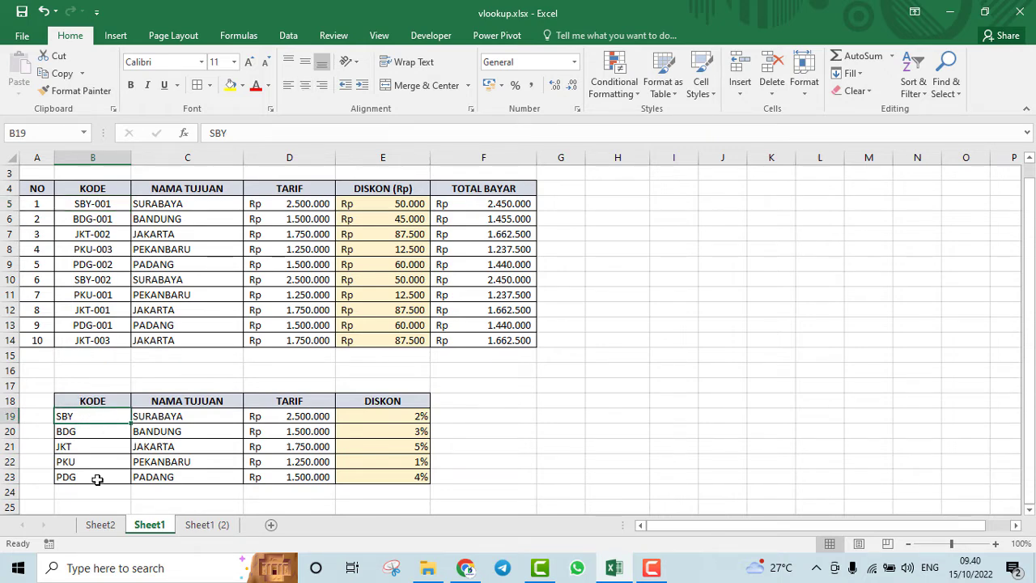
{"action": "left_click", "coordinate": [94, 202]}
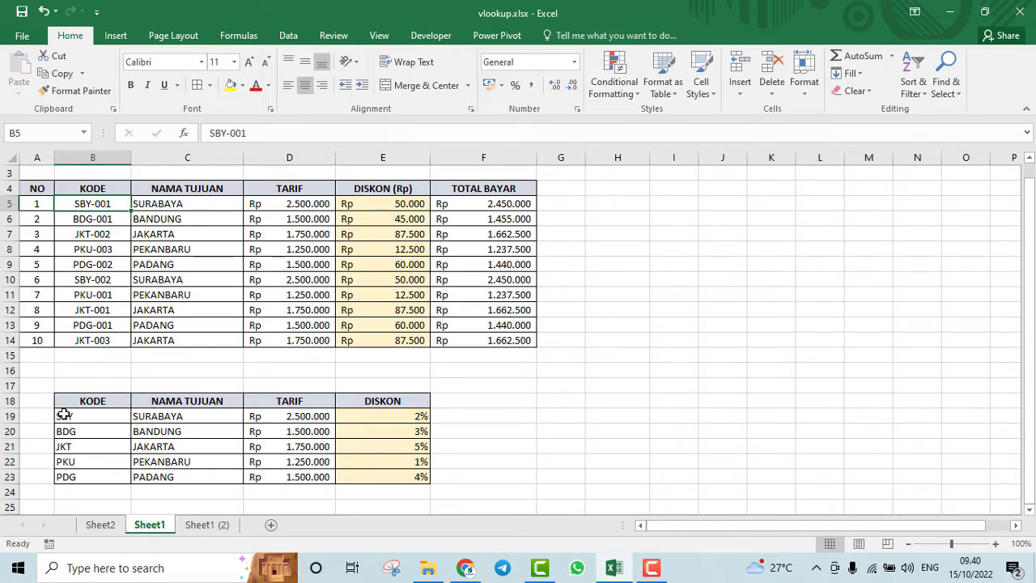
{"action": "left_click_drag", "start_coordinate": [64, 414], "coordinate": [89, 462]}
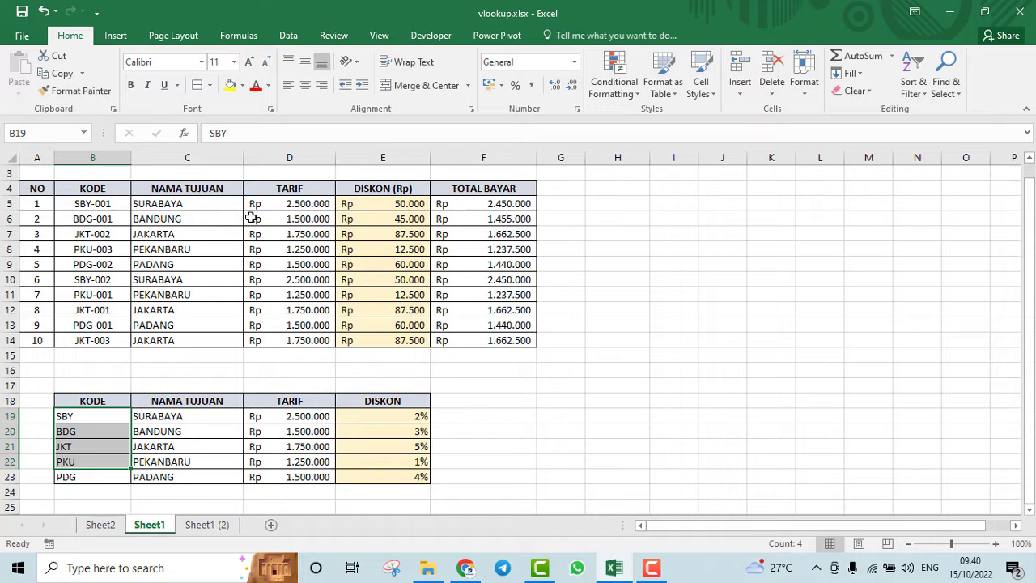
{"action": "left_click", "coordinate": [281, 203]}
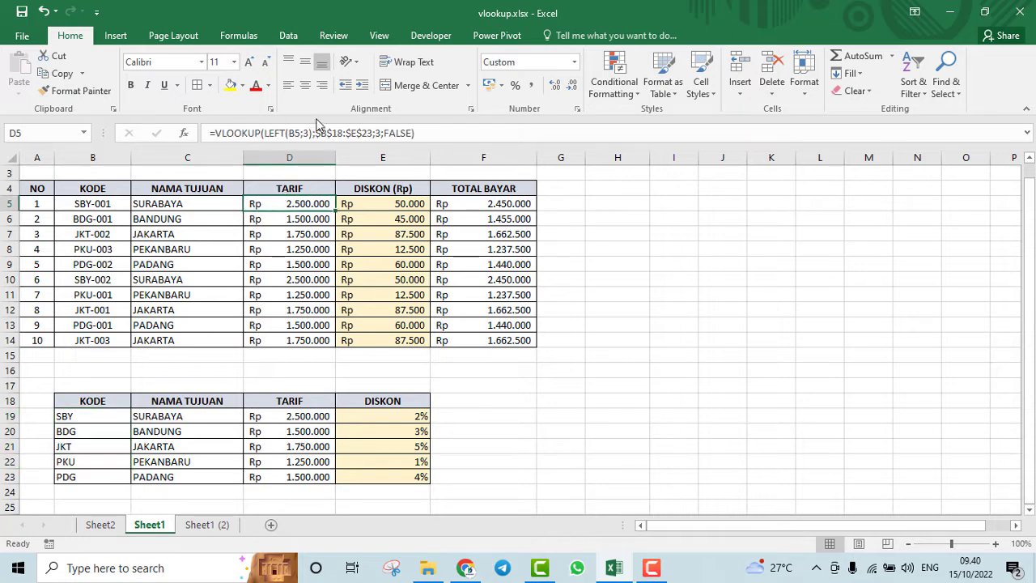
On Sheet1 (2), check the KODE values of both tables and slightly widen the TARIF column D
{"action": "left_click", "coordinate": [201, 525]}
{"action": "left_click", "coordinate": [261, 243]}
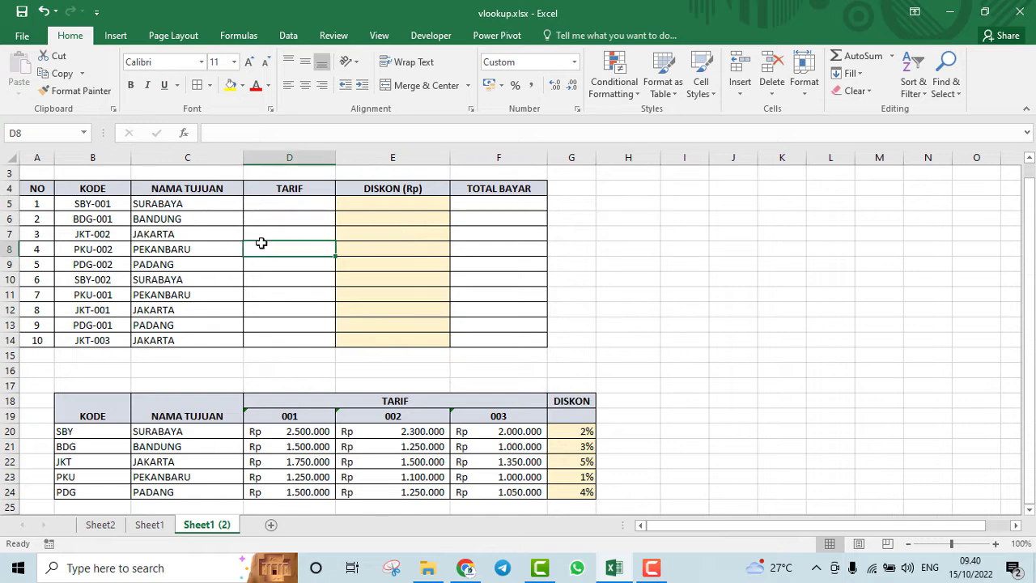
{"action": "left_click", "coordinate": [85, 203]}
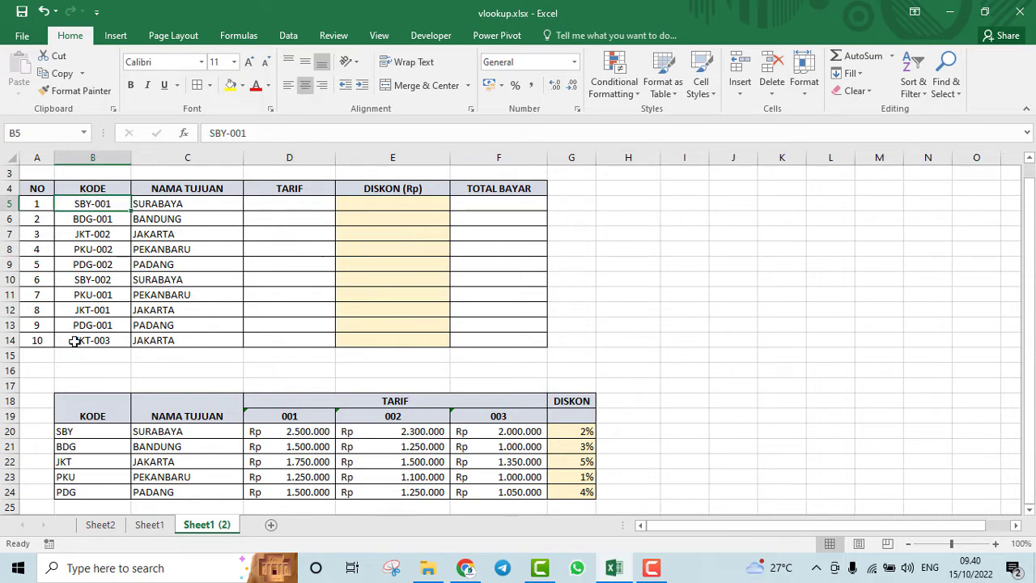
{"action": "left_click_drag", "start_coordinate": [89, 438], "coordinate": [86, 488]}
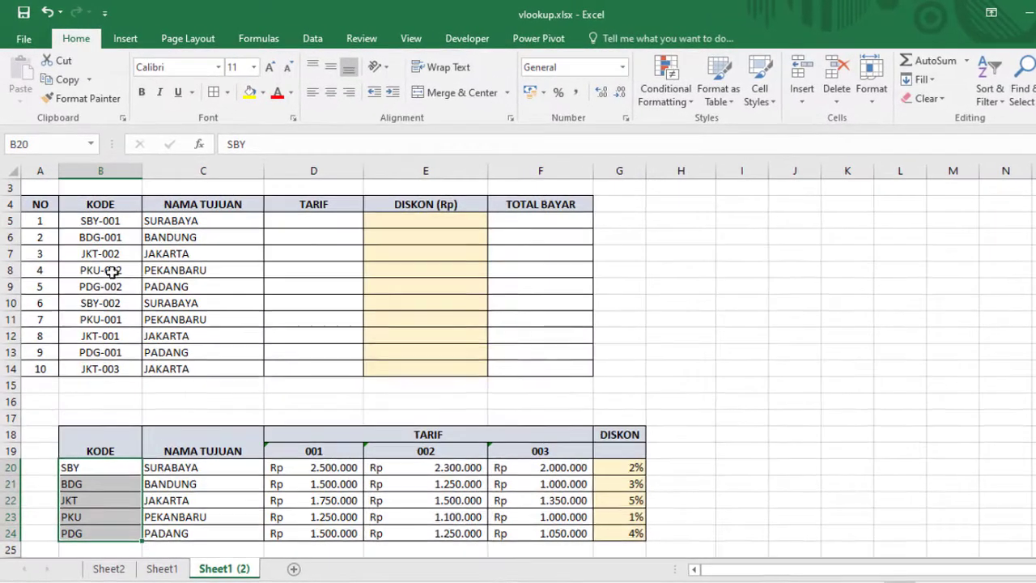
{"action": "left_click", "coordinate": [118, 220]}
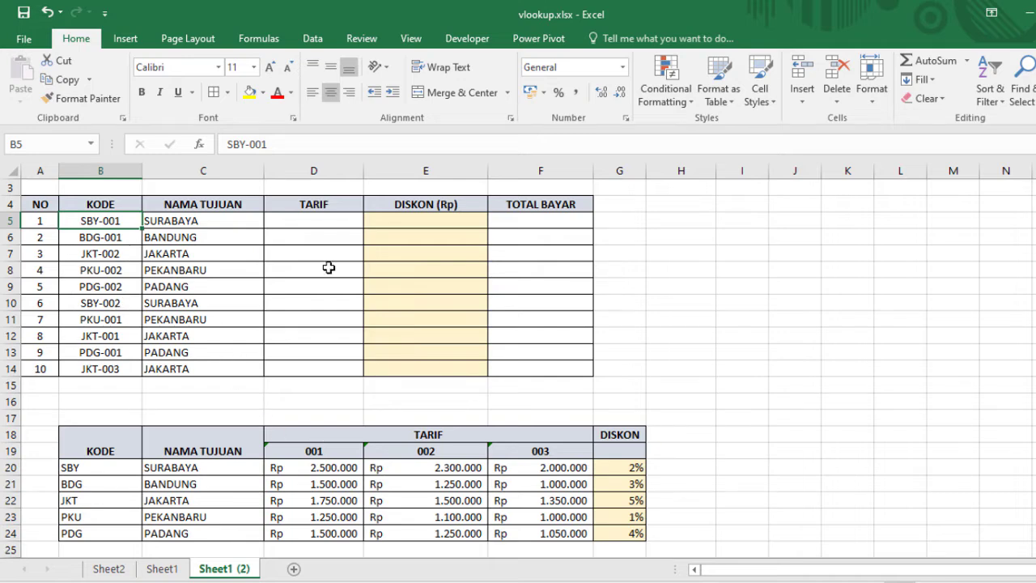
{"action": "left_click", "coordinate": [308, 214]}
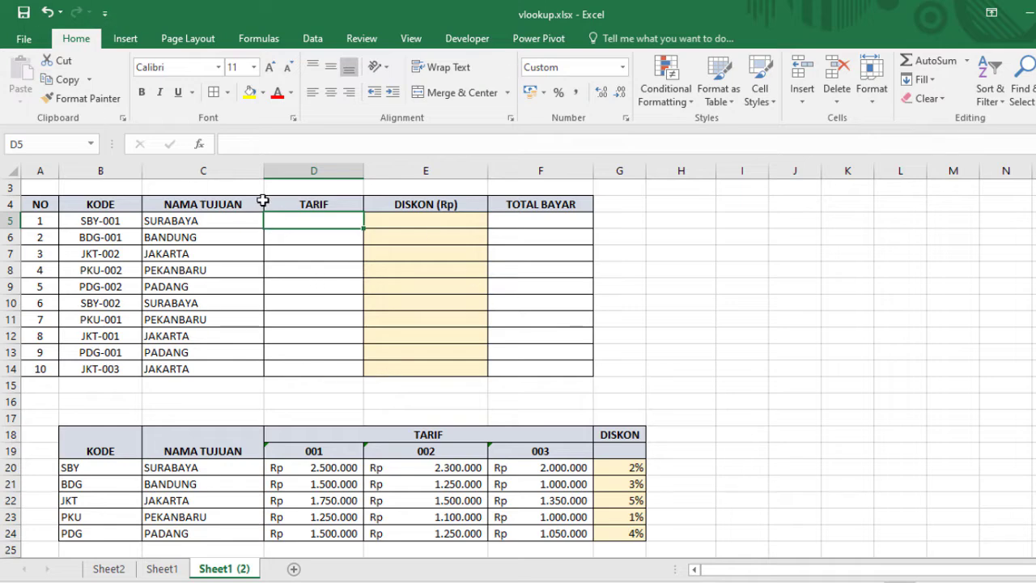
{"action": "left_click_drag", "start_coordinate": [363, 170], "coordinate": [377, 175]}
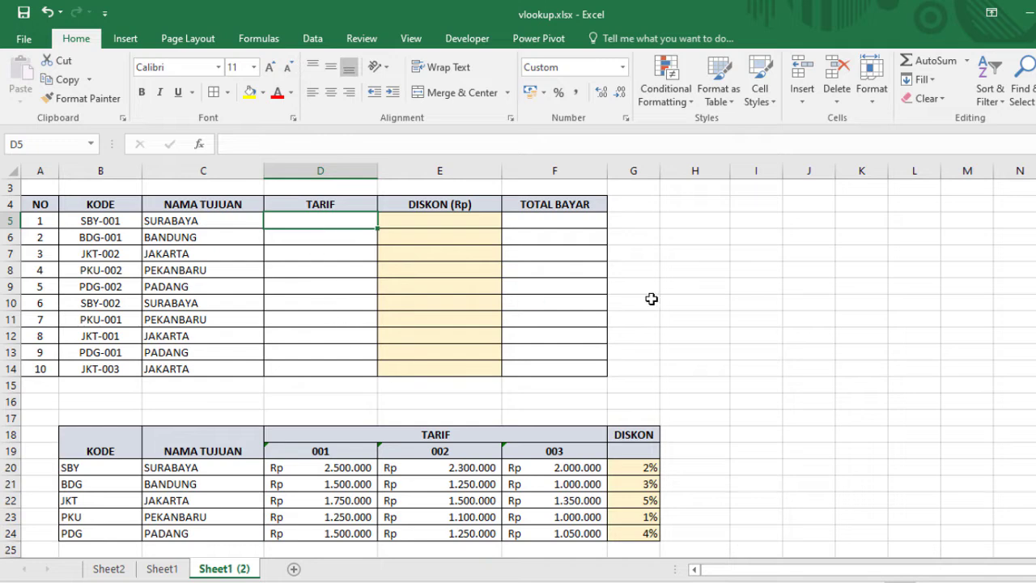
{"action": "type", "text": "="}
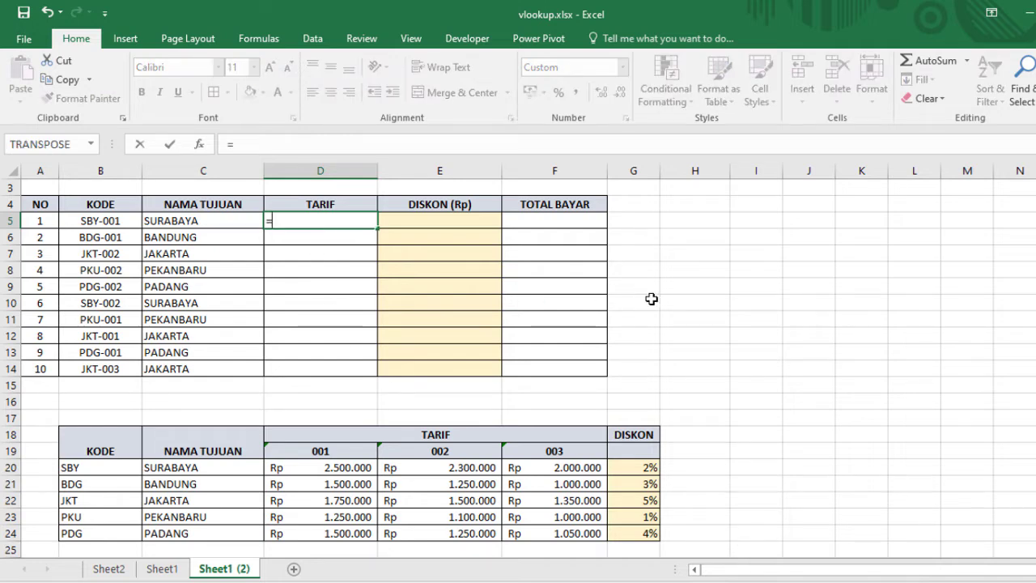
{"action": "type", "text": "vl"}
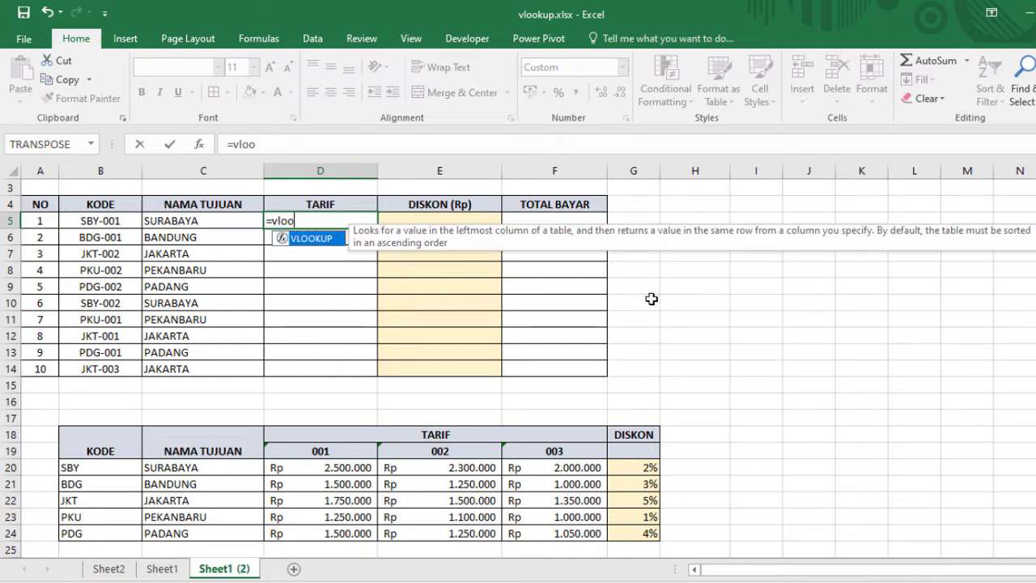
{"action": "type", "text": "oo"}
{"action": "key", "text": "Tab"}
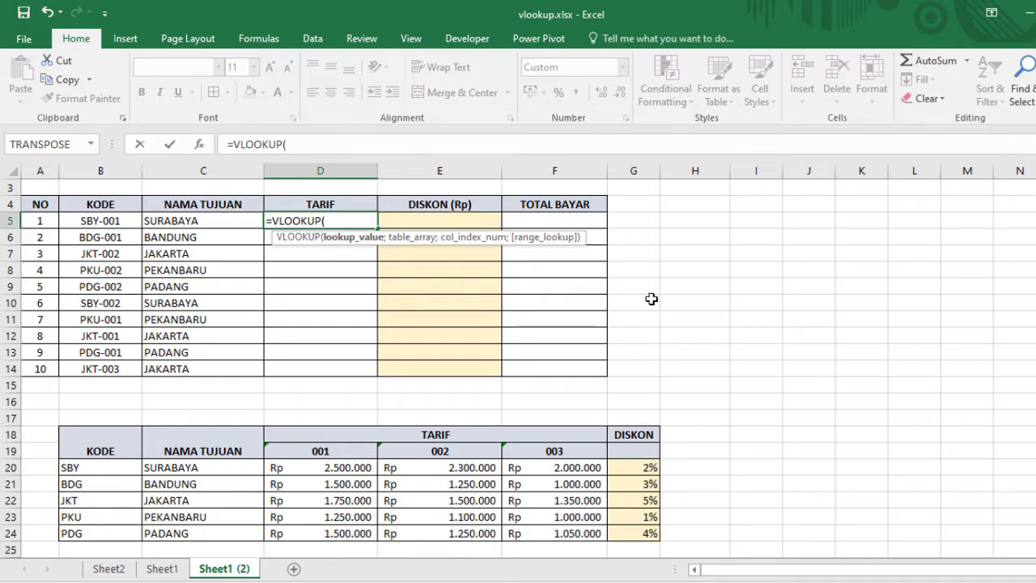
{"action": "left_click", "coordinate": [107, 226]}
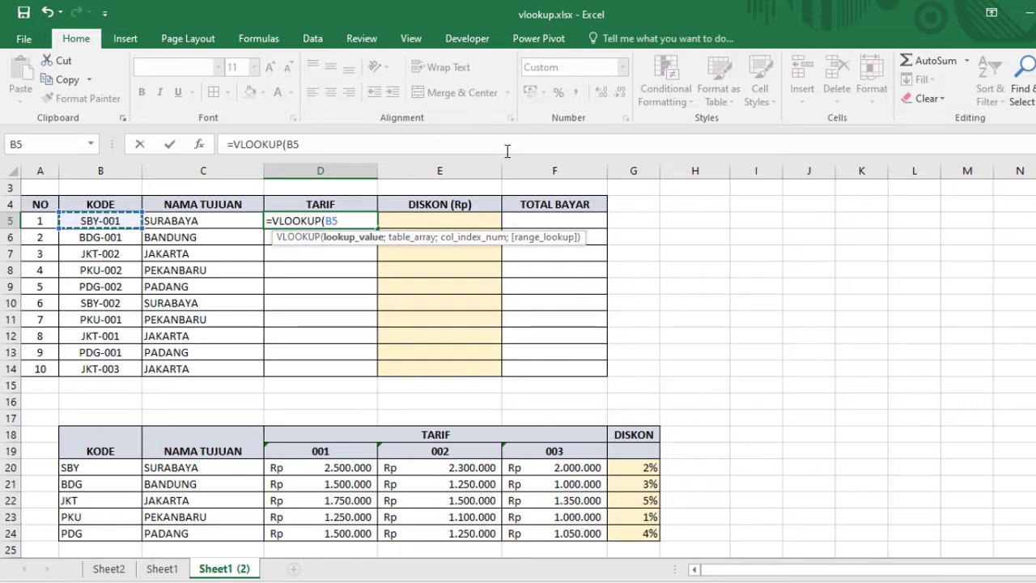
{"action": "key", "text": "BackSpace"}
{"action": "key", "text": "BackSpace"}
{"action": "type", "text": "left"}
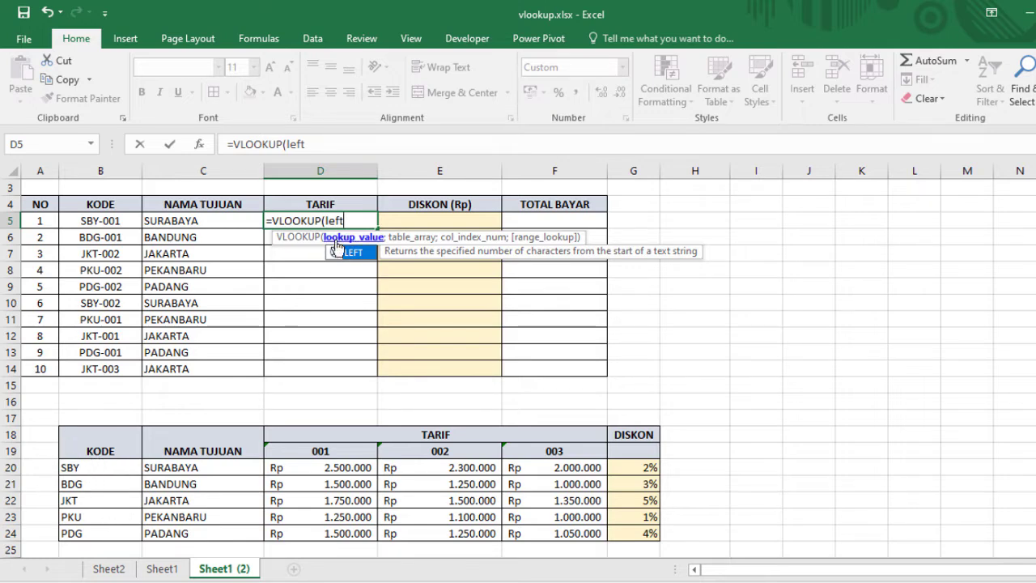
{"action": "type", "text": "("}
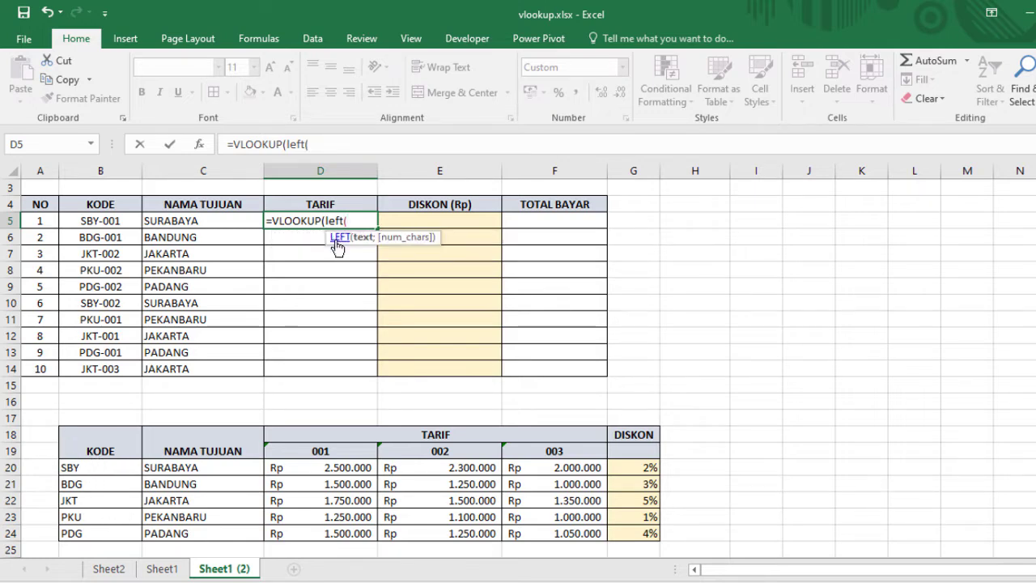
{"action": "left_click", "coordinate": [73, 220]}
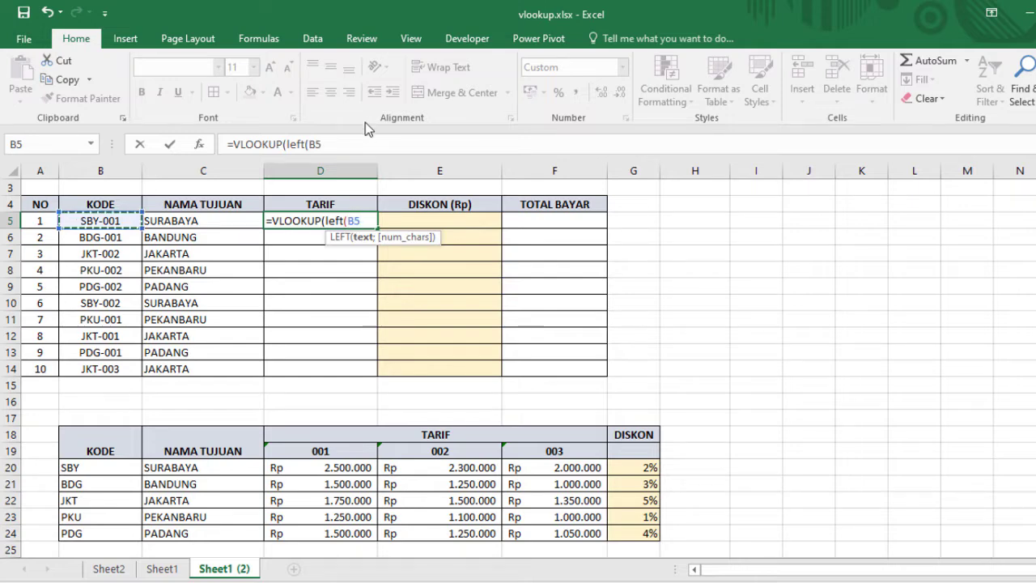
{"action": "type", "text": ";"}
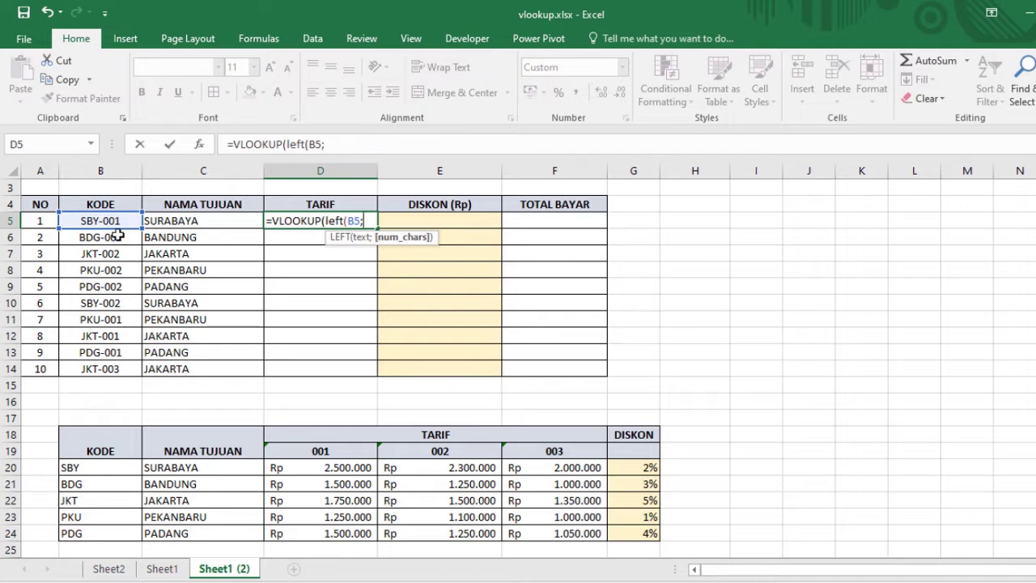
{"action": "type", "text": "3"}
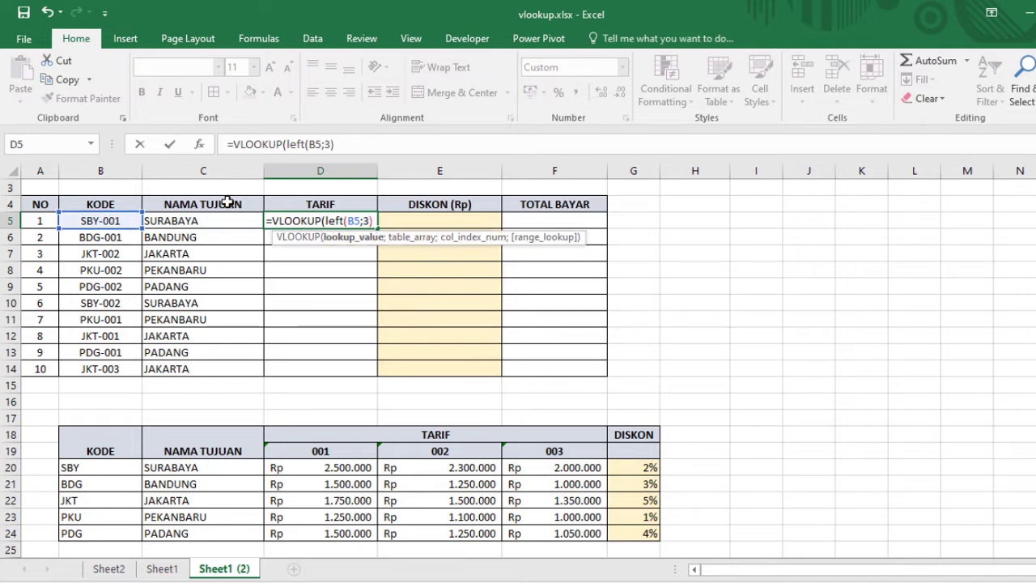
{"action": "key", "text": "BackSpace"}
{"action": "key", "text": "BackSpace"}
{"action": "key", "text": "BackSpace"}
{"action": "key", "text": "BackSpace"}
{"action": "key", "text": "BackSpace"}
{"action": "key", "text": "BackSpace"}
{"action": "key", "text": "BackSpace"}
{"action": "key", "text": "BackSpace"}
{"action": "key", "text": "BackSpace"}
{"action": "key", "text": "BackSpace"}
{"action": "key", "text": "BackSpace"}
{"action": "key", "text": "BackSpace"}
{"action": "key", "text": "BackSpace"}
{"action": "key", "text": "BackSpace"}
{"action": "key", "text": "BackSpace"}
{"action": "key", "text": "BackSpace"}
{"action": "key", "text": "BackSpace"}
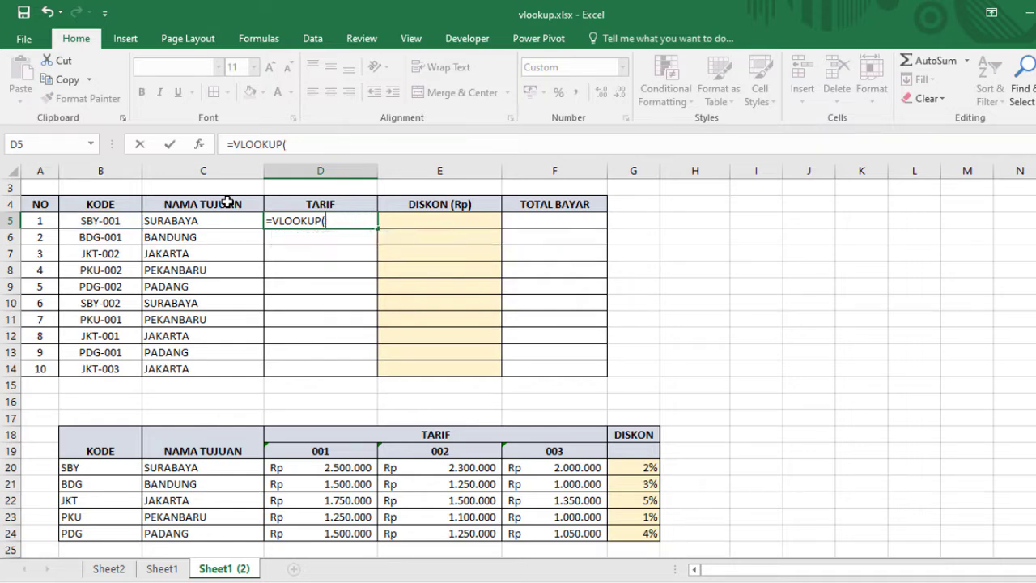
{"action": "key", "text": "Escape"}
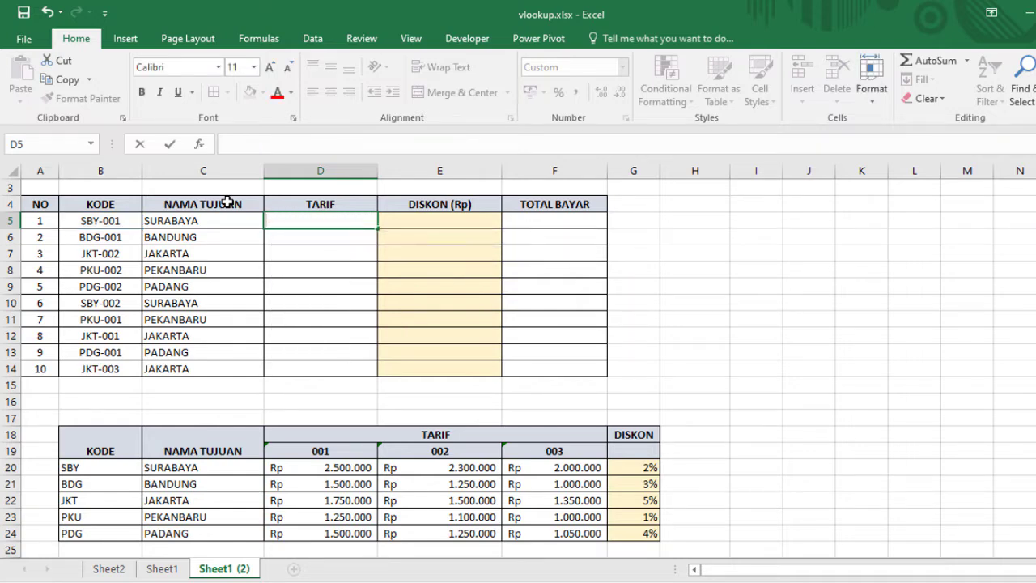
Widen column H and extract the first three characters of the code into H5 with =LEFT(B5;3)
{"action": "left_click", "coordinate": [702, 220]}
{"action": "left_click_drag", "start_coordinate": [730, 165], "coordinate": [769, 167]}
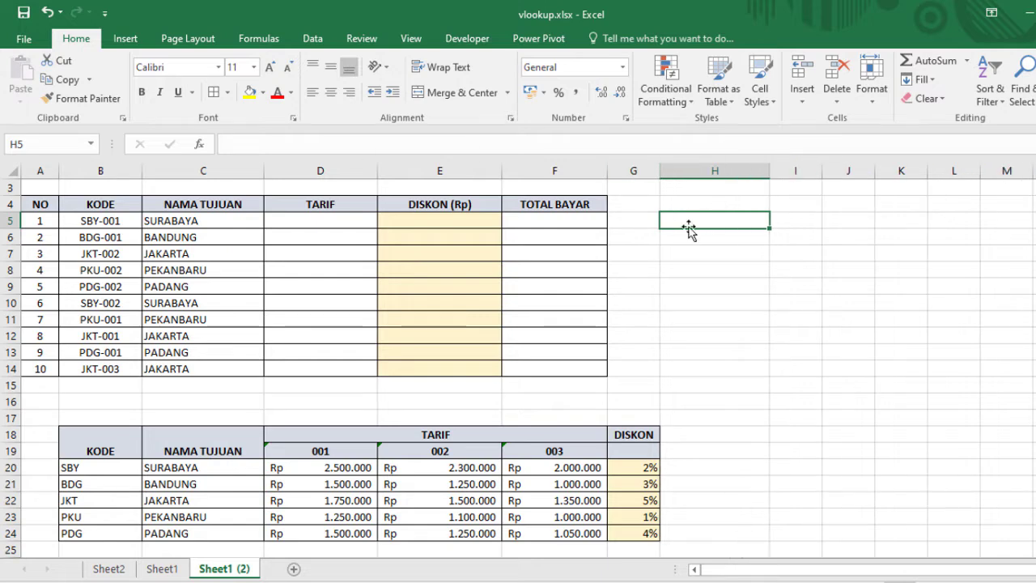
{"action": "type", "text": "="}
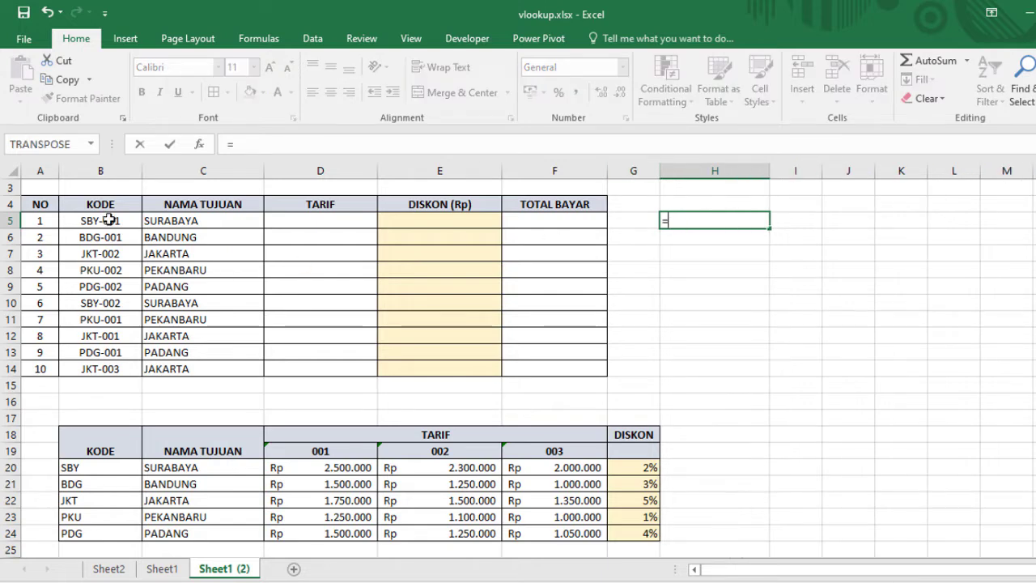
{"action": "type", "text": "left"}
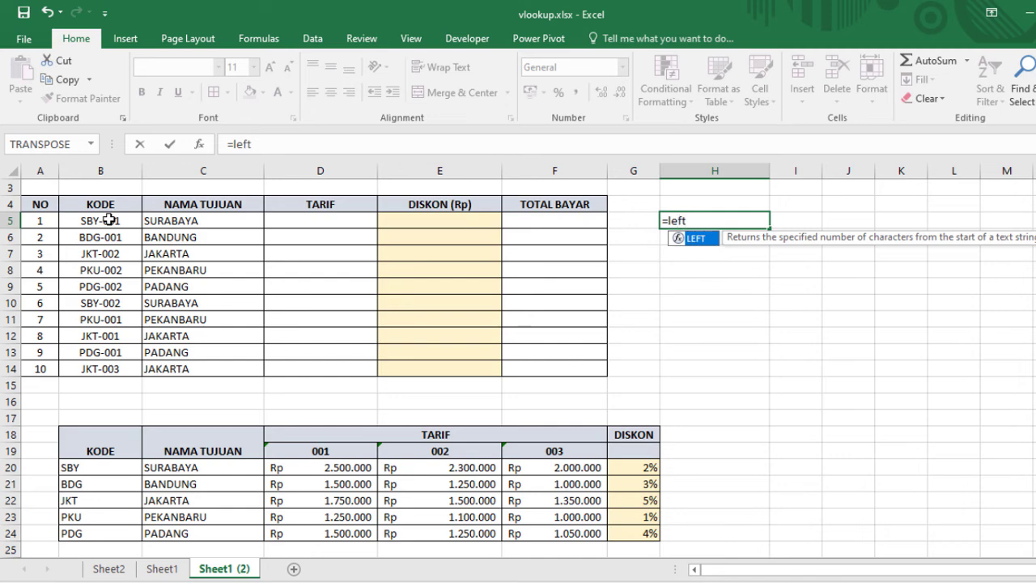
{"action": "type", "text": "("}
{"action": "left_click", "coordinate": [112, 221]}
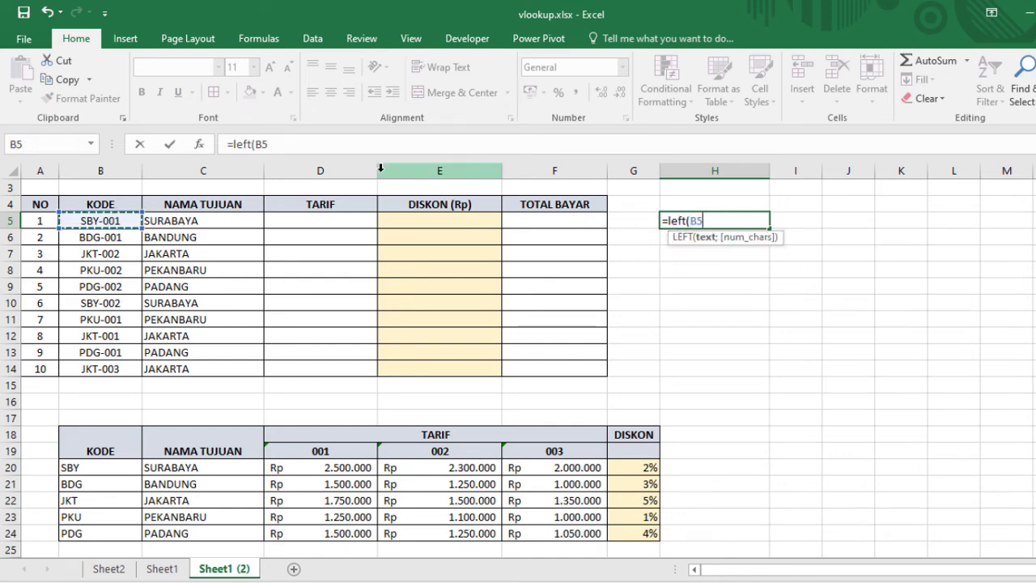
{"action": "type", "text": ";3"}
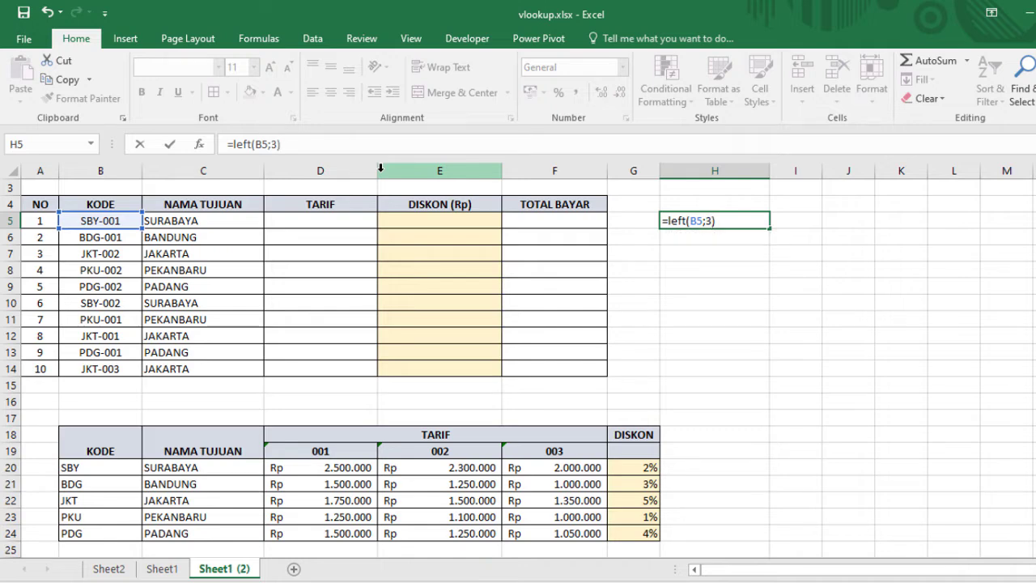
{"action": "key", "text": "Return"}
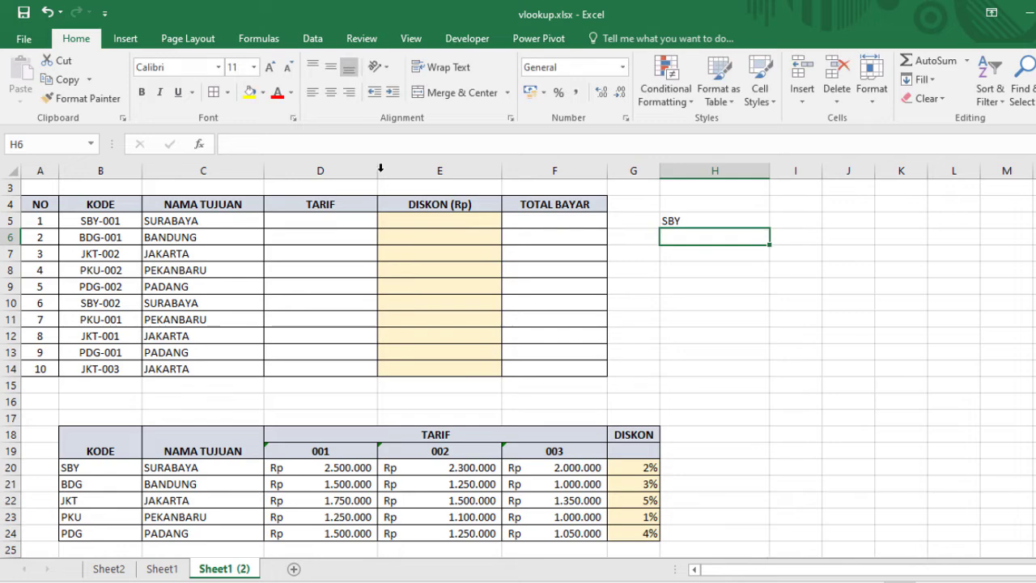
Fill the LEFT formula from H5 down to H14 and copy the expression LEFT(B5;3) from H5 without its equals sign
{"action": "left_click", "coordinate": [699, 220]}
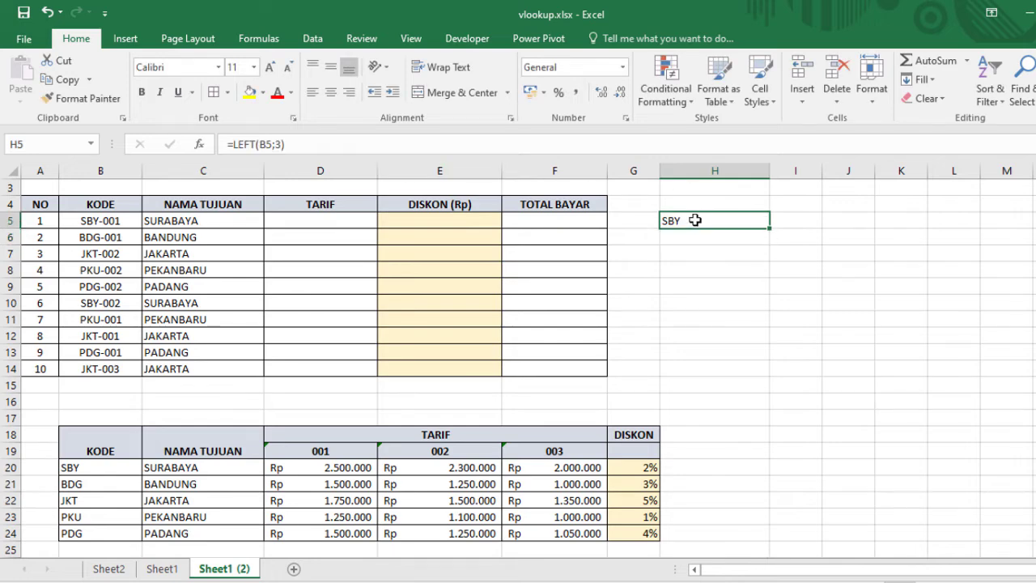
{"action": "left_click_drag", "start_coordinate": [771, 227], "coordinate": [715, 373]}
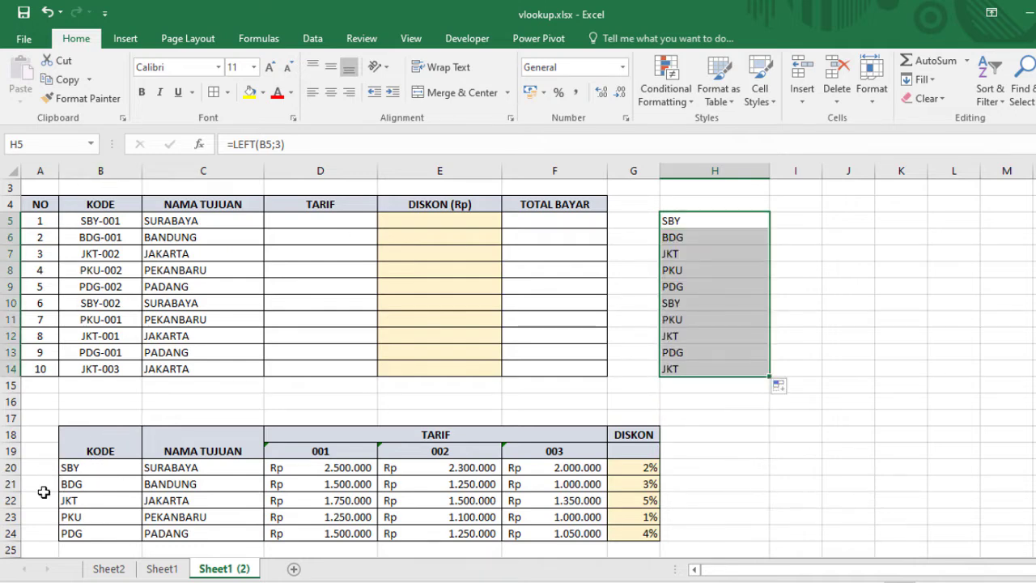
{"action": "double_click", "coordinate": [687, 217]}
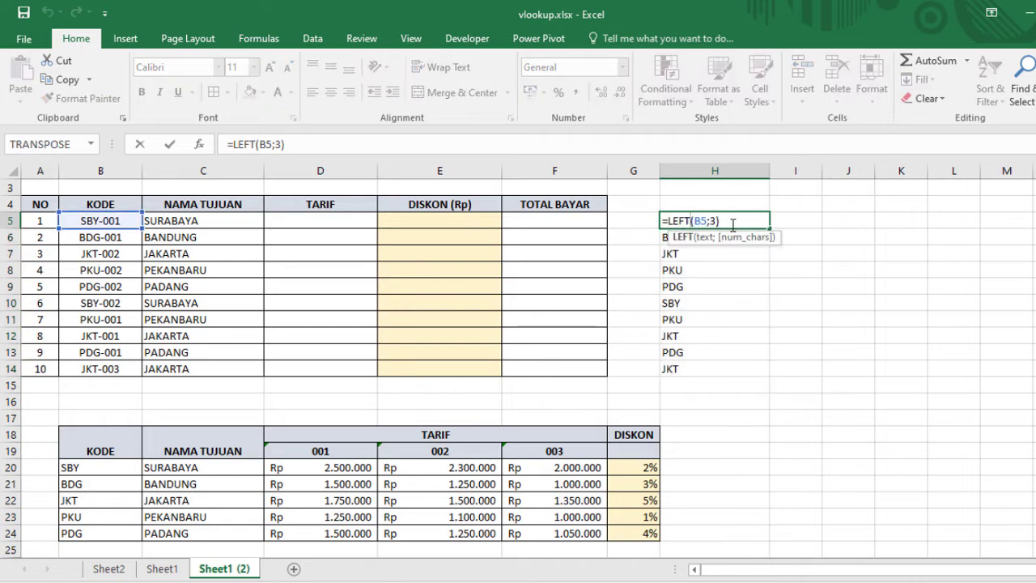
{"action": "left_click_drag", "start_coordinate": [730, 218], "coordinate": [669, 220]}
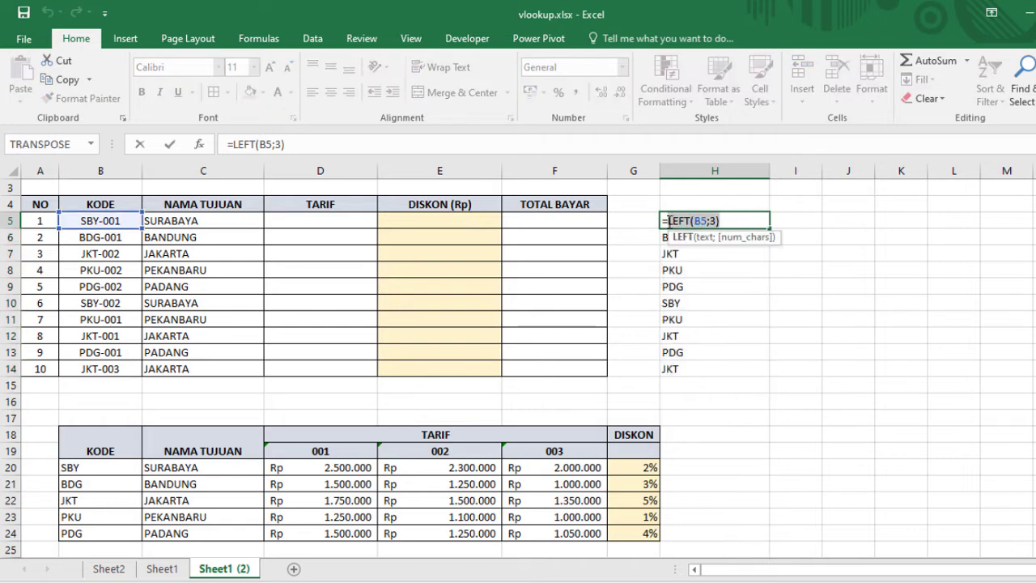
{"action": "key", "text": "ctrl+c"}
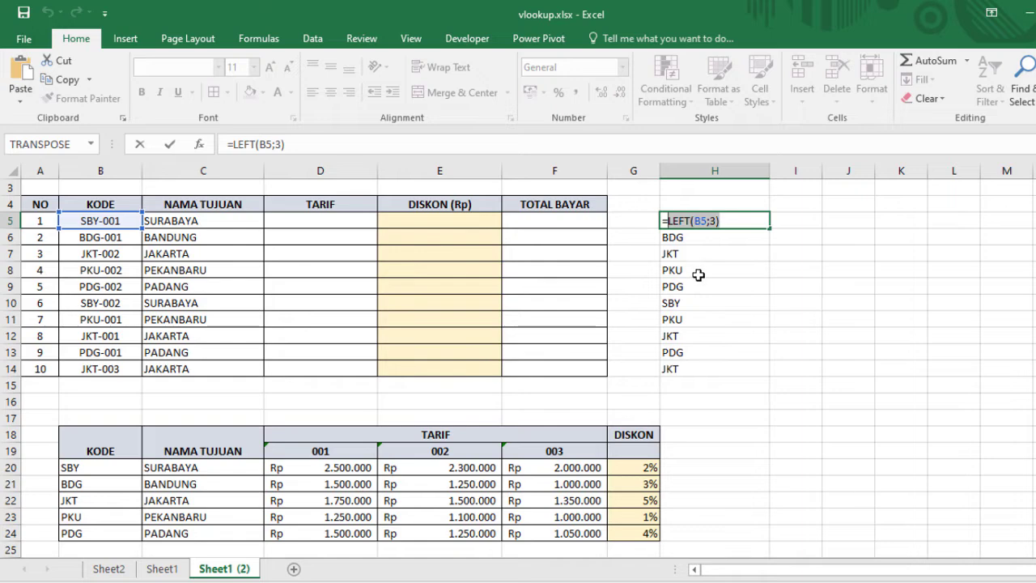
{"action": "key", "text": "Return"}
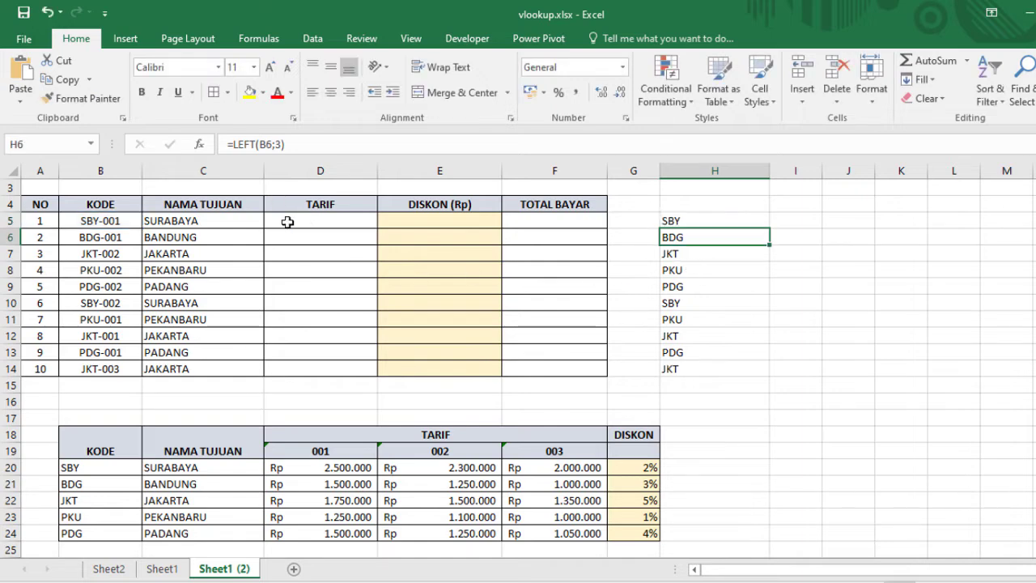
Enter =VLOOKUP(LEFT(B5;3);$B$18:$G$24;3;FALSE) in D5, reusing the copied LEFT expression as the lookup value
{"action": "left_click", "coordinate": [288, 221]}
{"action": "type", "text": "=vlo"}
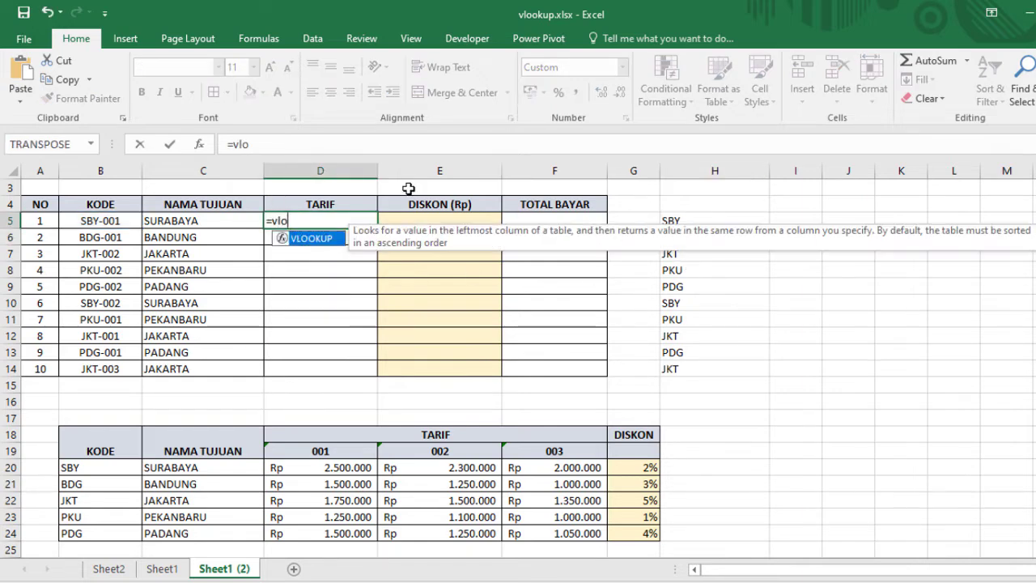
{"action": "key", "text": "Tab"}
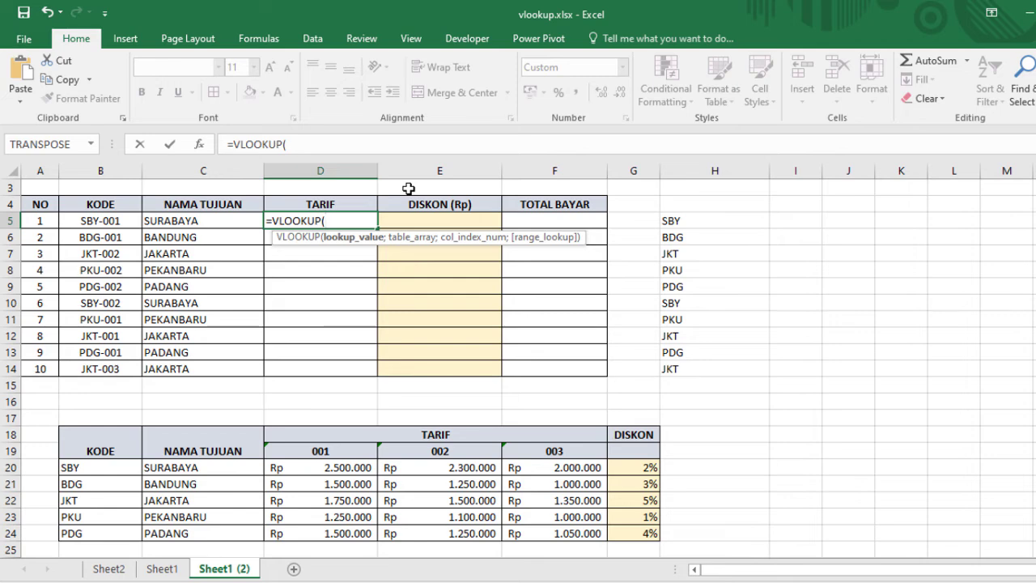
{"action": "key", "text": "ctrl+v"}
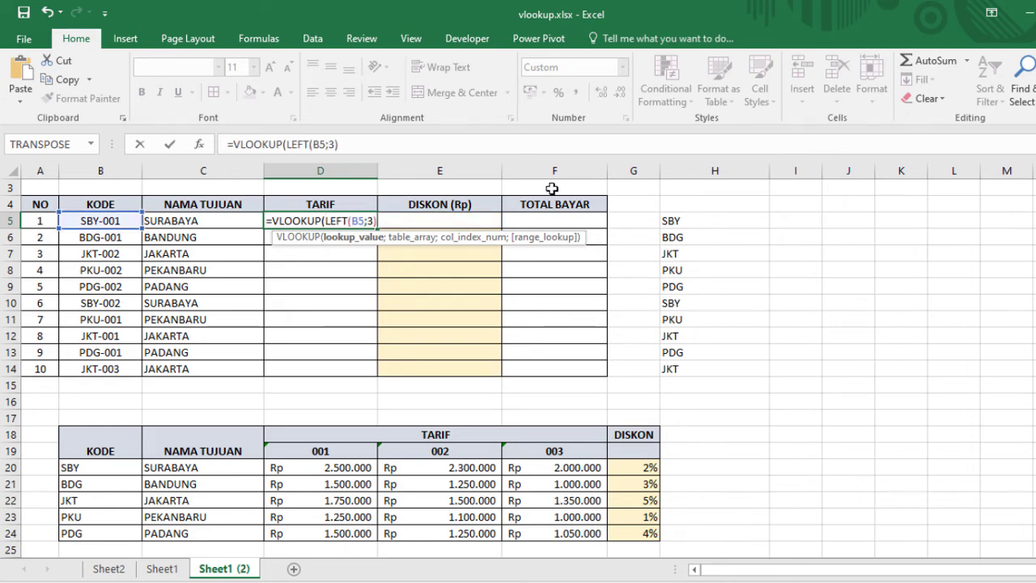
{"action": "type", "text": ";"}
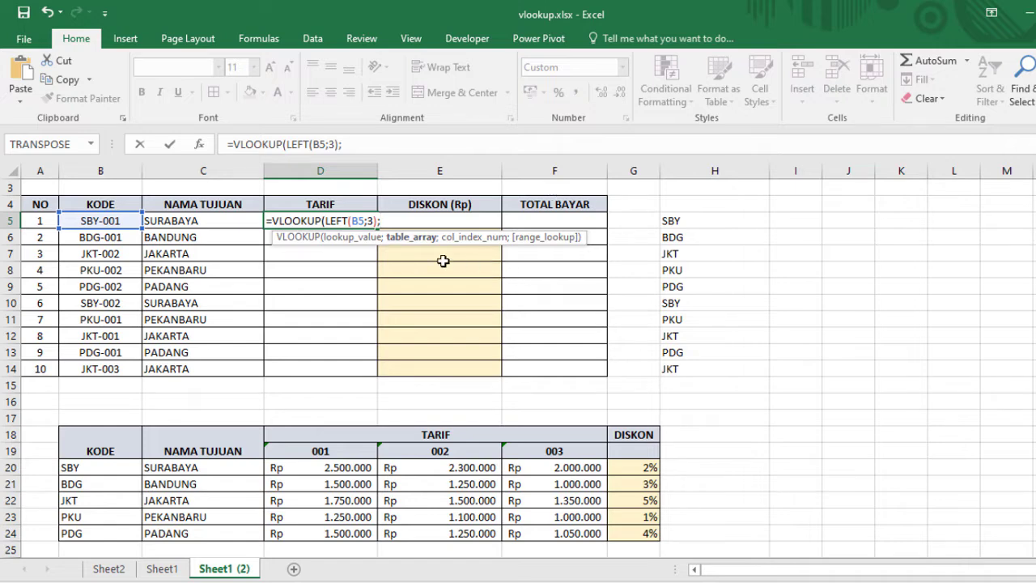
{"action": "left_click_drag", "start_coordinate": [100, 444], "coordinate": [647, 530]}
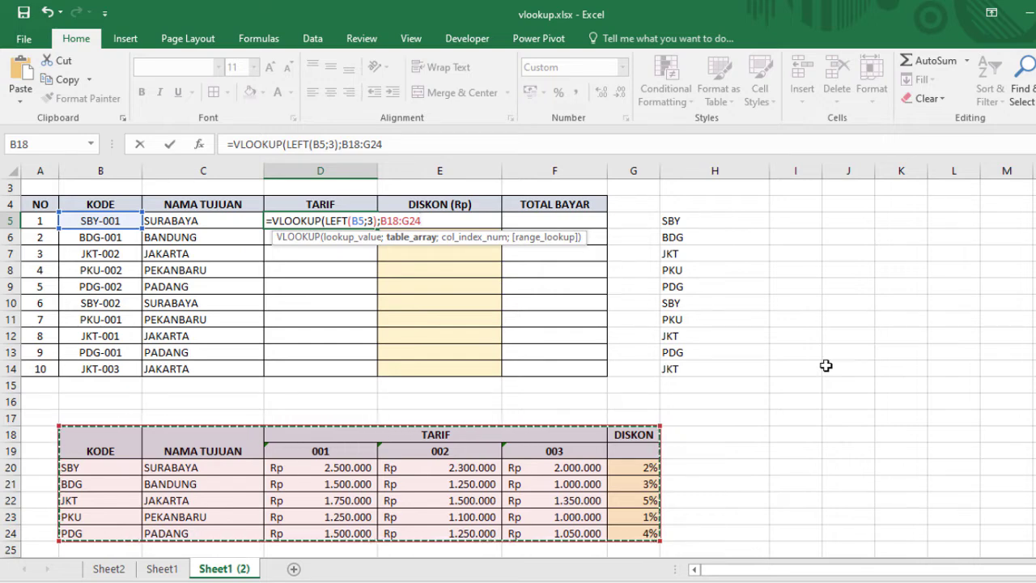
{"action": "key", "text": "F4"}
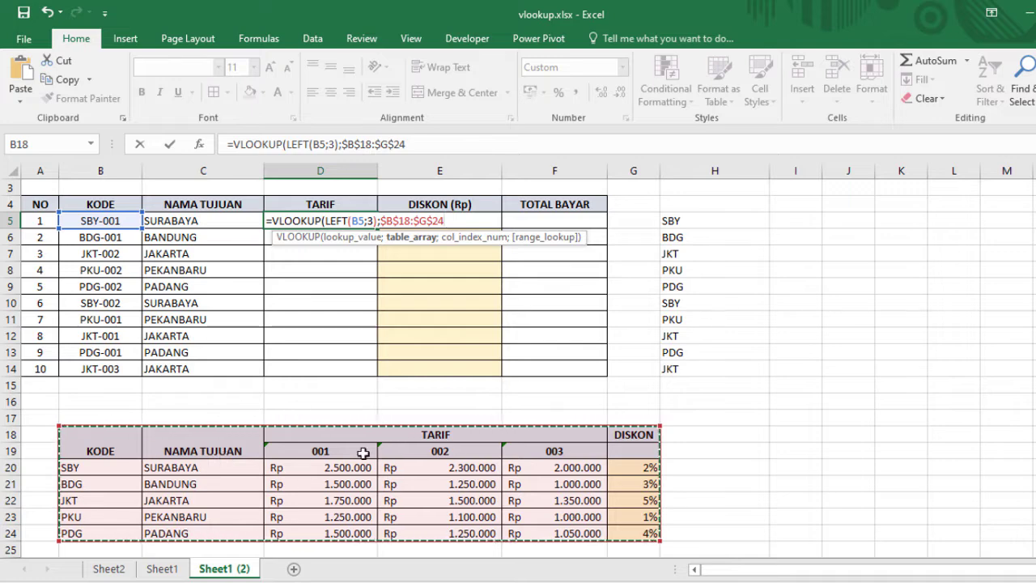
{"action": "type", "text": ";3"}
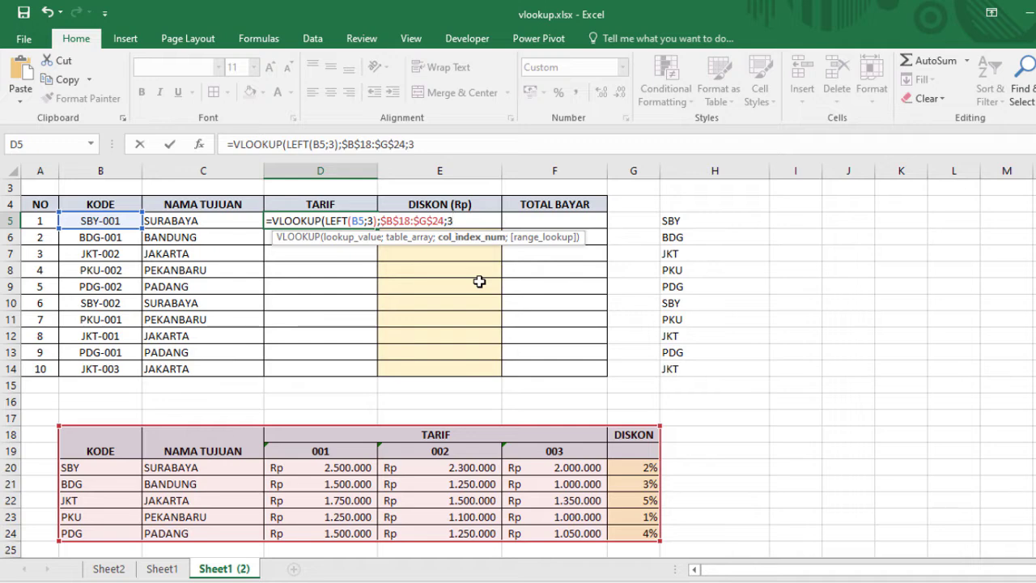
{"action": "type", "text": ";"}
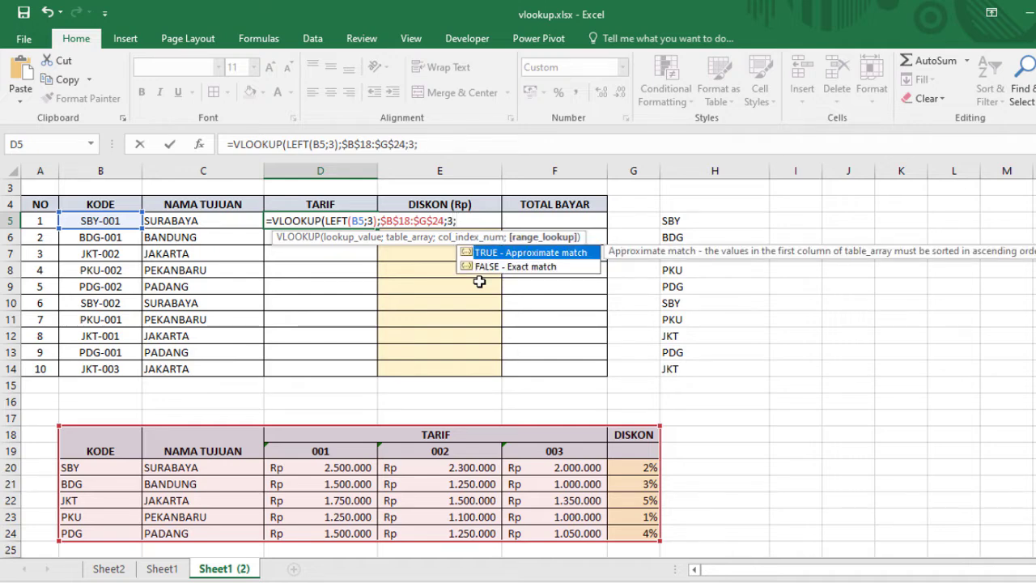
{"action": "type", "text": "false)"}
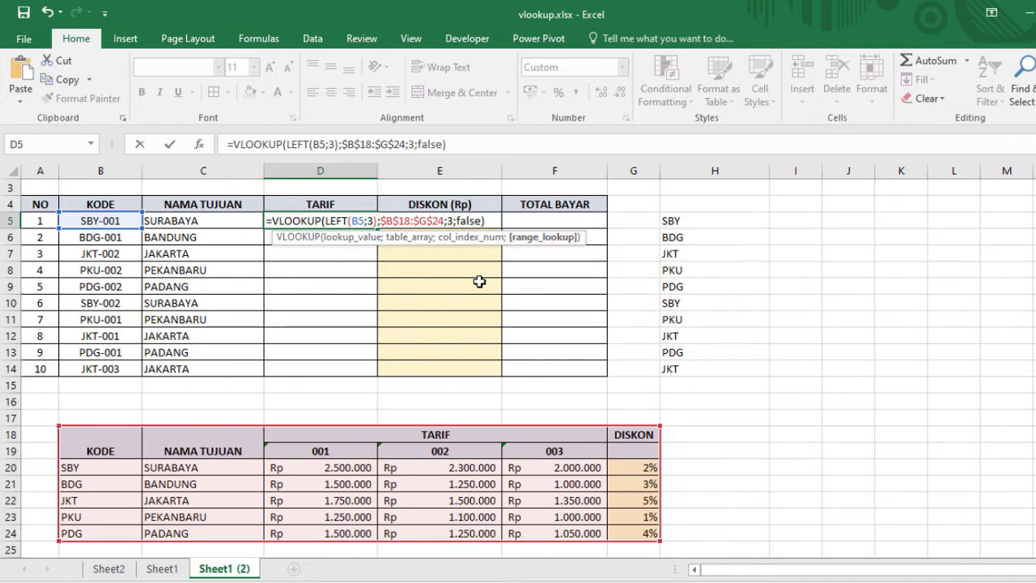
{"action": "key", "text": "Return"}
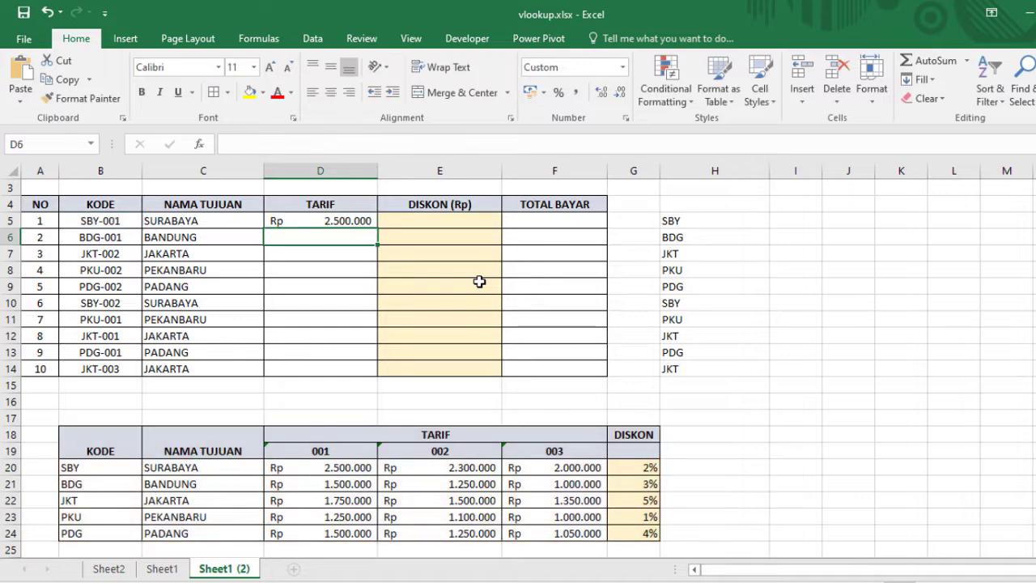
Fill the TARIF formula from D5 down to D14 and check the JKT-003 row against the JKT tariffs
{"action": "left_click", "coordinate": [359, 217]}
{"action": "left_click_drag", "start_coordinate": [404, 384], "coordinate": [404, 384]}
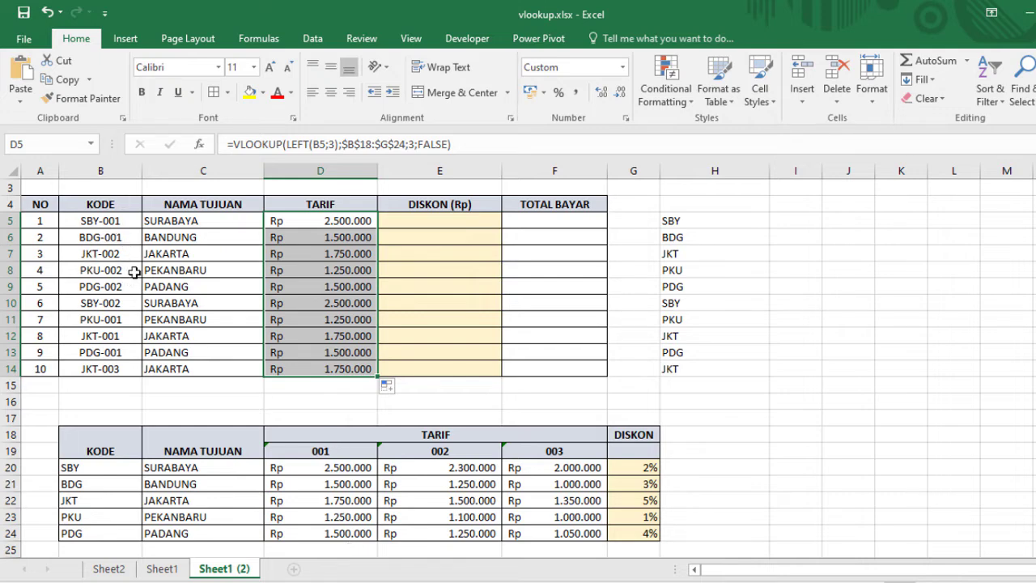
{"action": "left_click", "coordinate": [110, 366]}
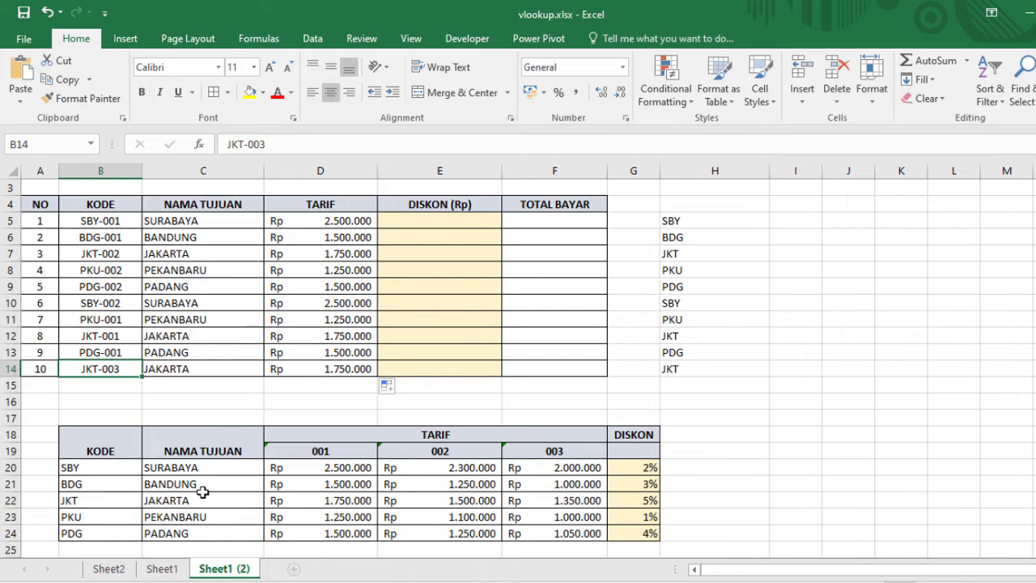
{"action": "left_click_drag", "start_coordinate": [93, 500], "coordinate": [555, 498]}
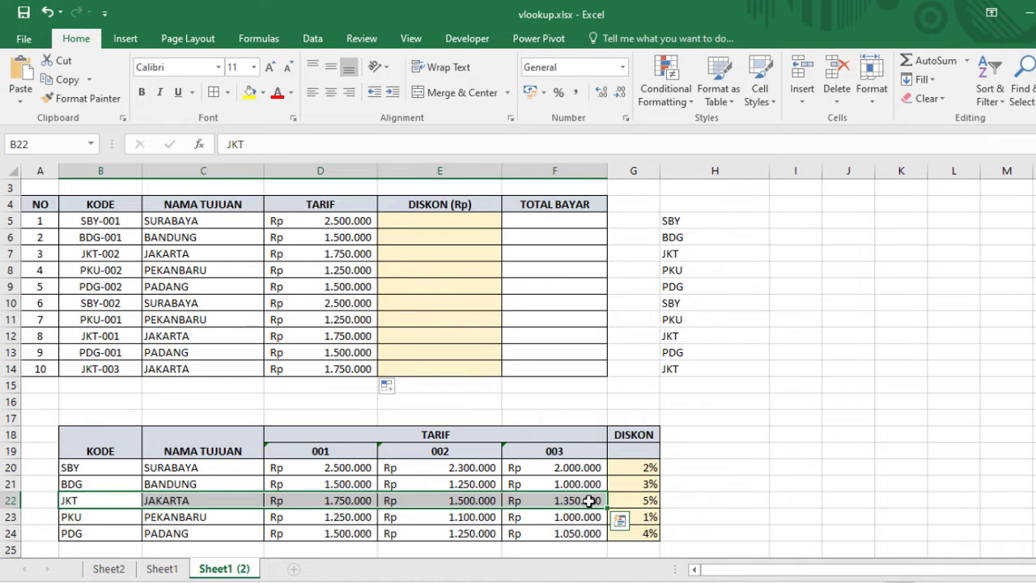
{"action": "left_click", "coordinate": [344, 367]}
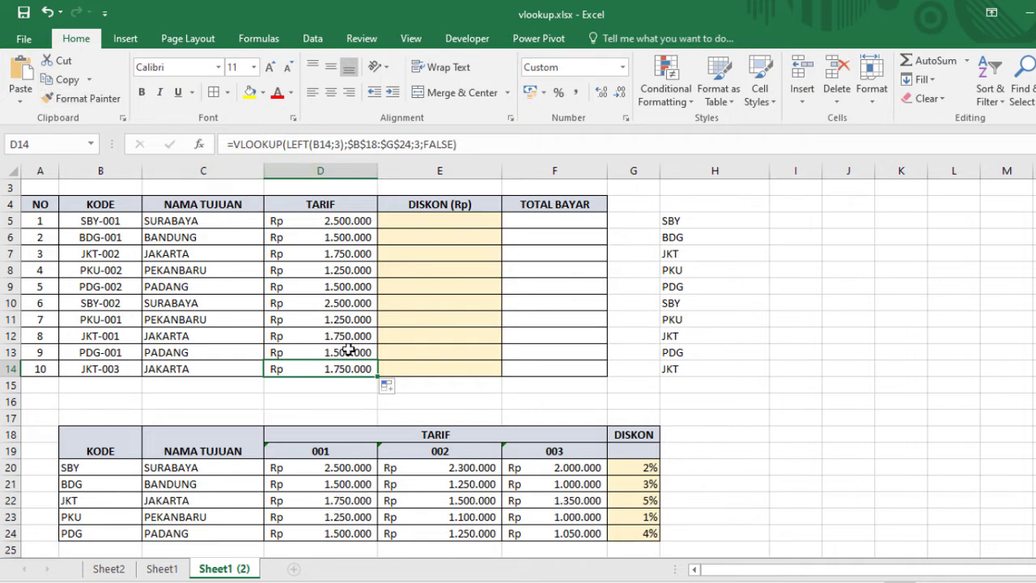
Set the column index in the VLOOKUP formula of D5 to 4
{"action": "scroll", "coordinate": [342, 364], "scroll_direction": "up", "scroll_amount": 1}
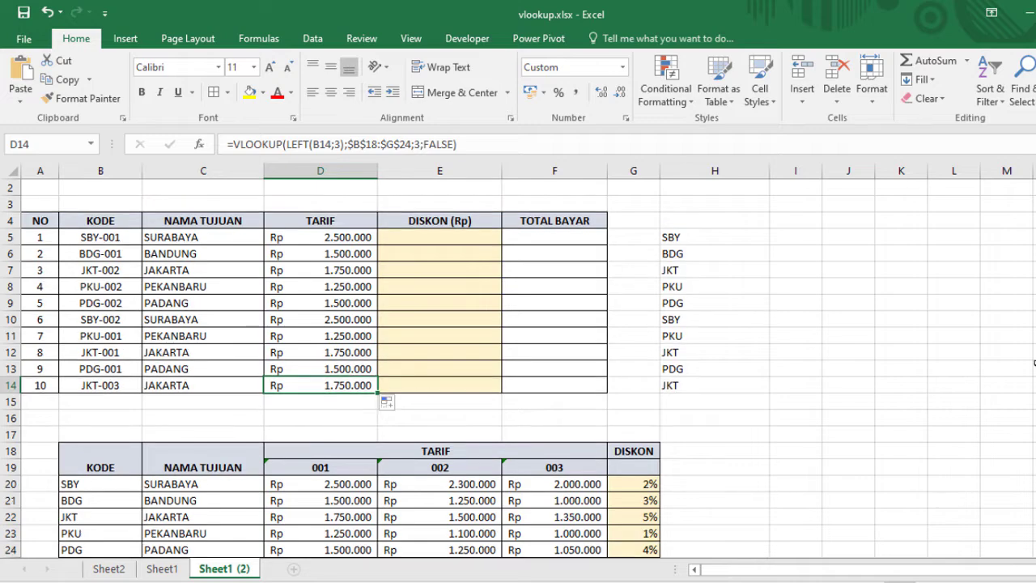
{"action": "scroll", "coordinate": [292, 500], "scroll_direction": "down", "scroll_amount": 2}
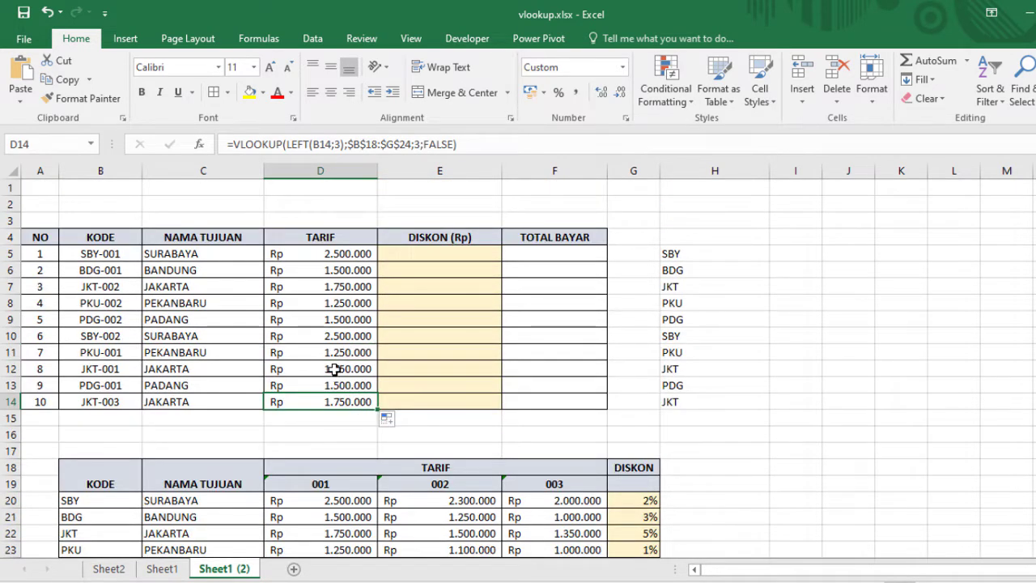
{"action": "double_click", "coordinate": [321, 207]}
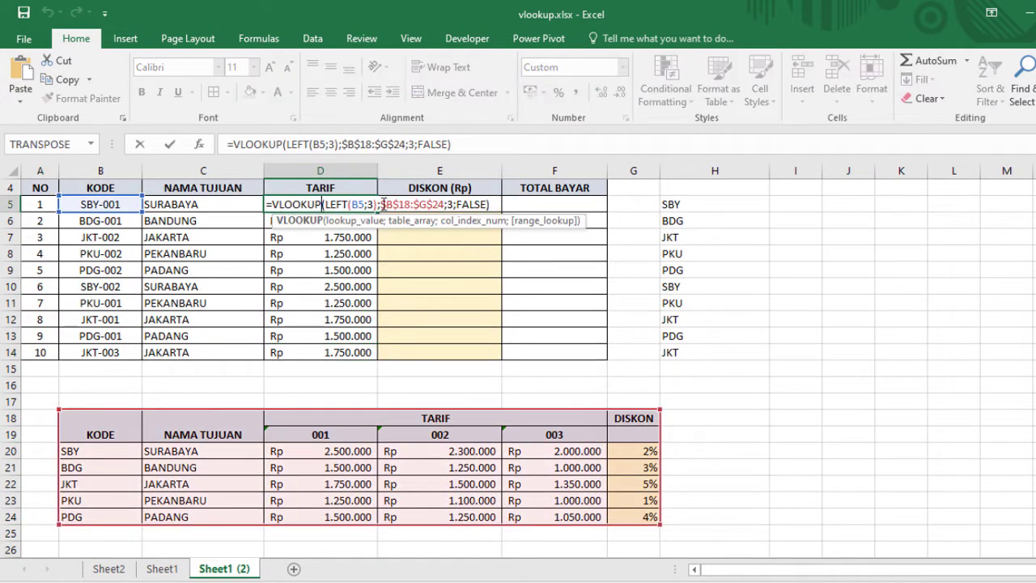
{"action": "left_click", "coordinate": [450, 204]}
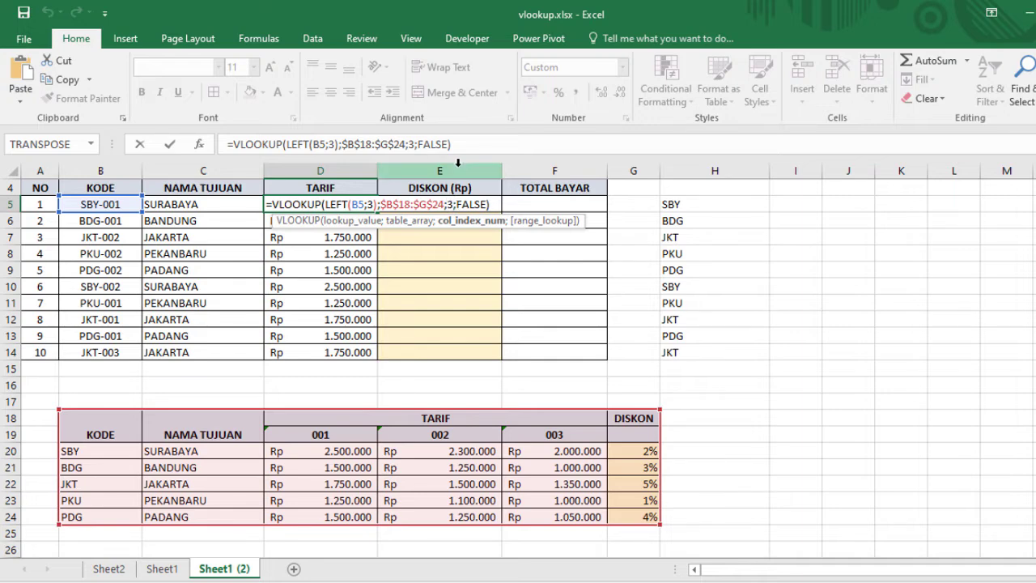
{"action": "key", "text": "BackSpace"}
{"action": "type", "text": "4"}
{"action": "key", "text": "Return"}
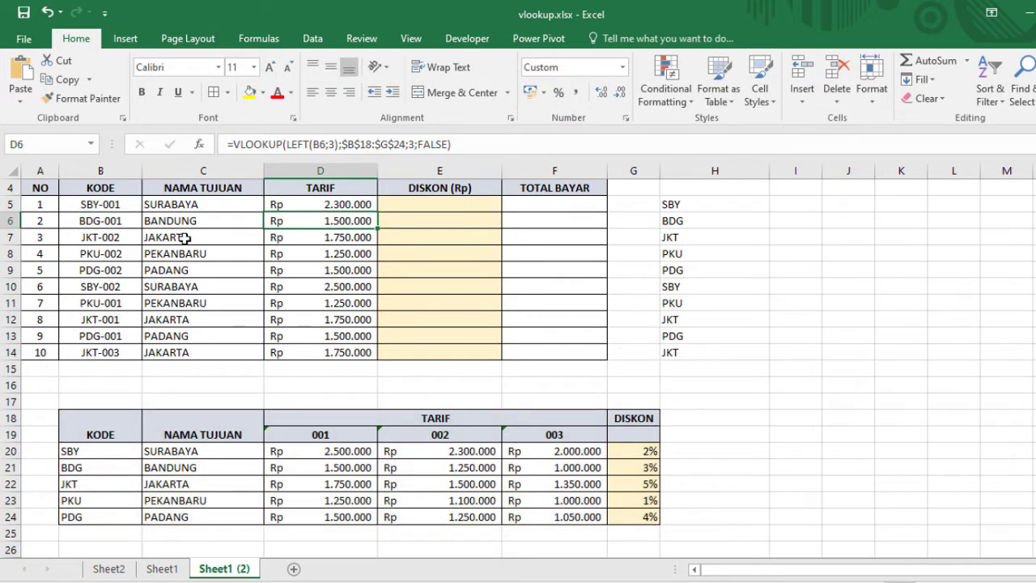
Compare the tariff in D5 with the SBY rate in E20 and inspect the column index argument of the D5 formula
{"action": "left_click", "coordinate": [315, 205]}
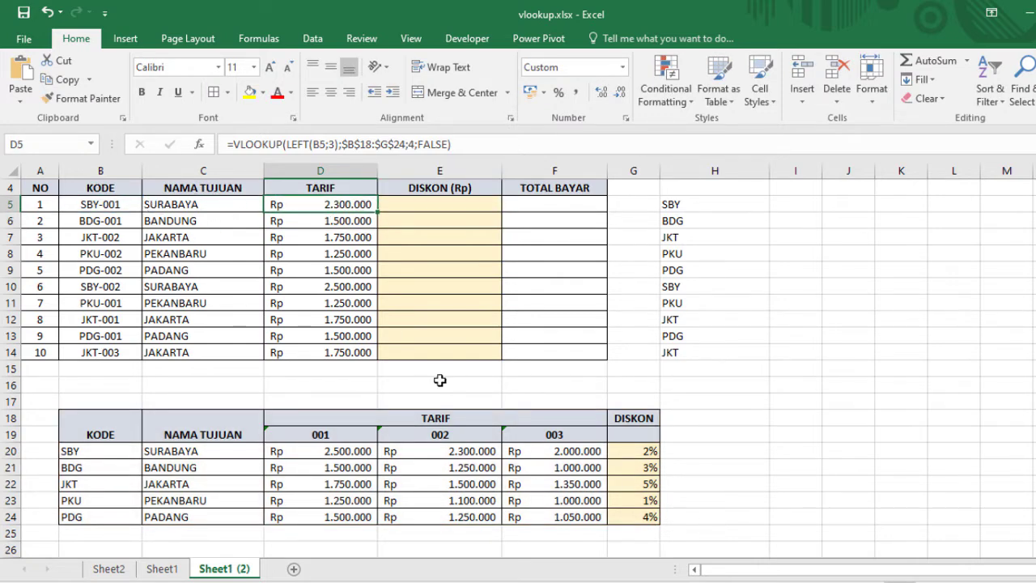
{"action": "left_click", "coordinate": [398, 450]}
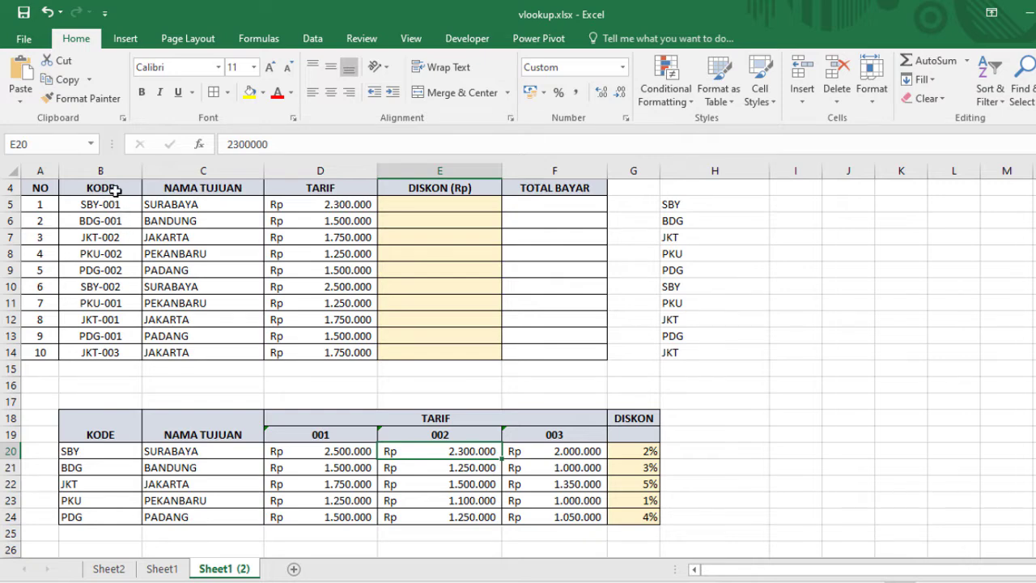
{"action": "double_click", "coordinate": [364, 204]}
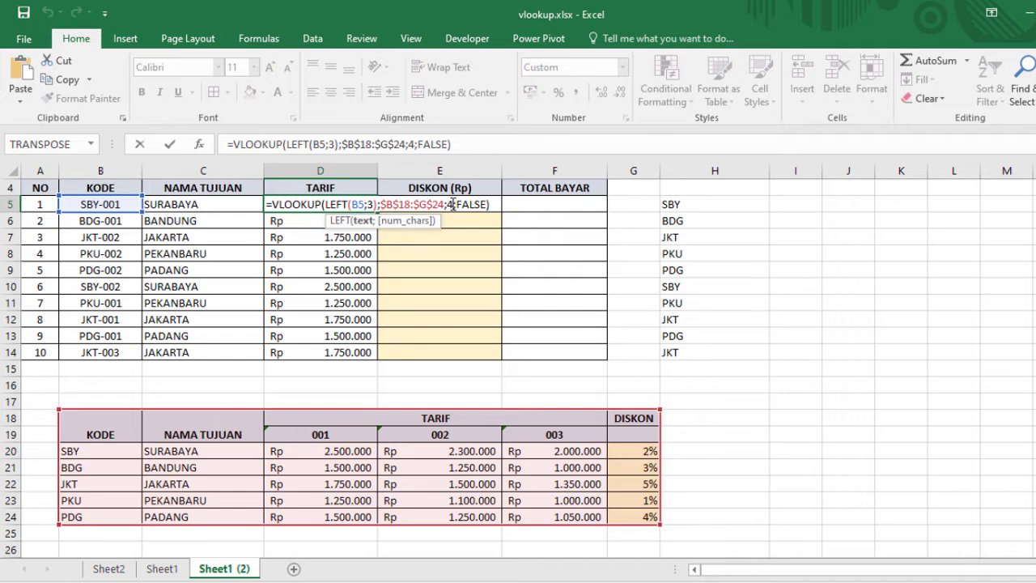
{"action": "left_click", "coordinate": [452, 203]}
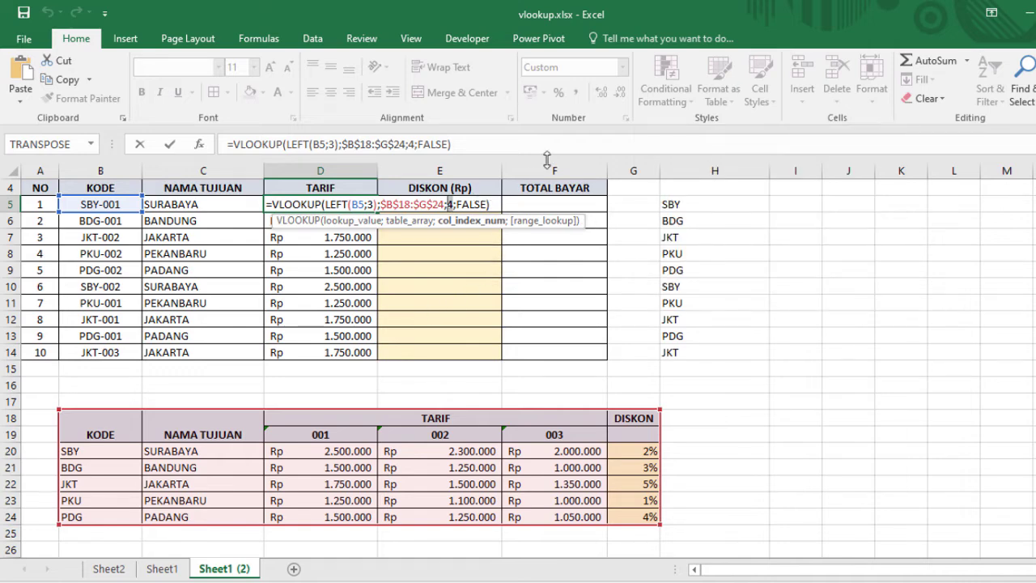
{"action": "key", "text": "Return"}
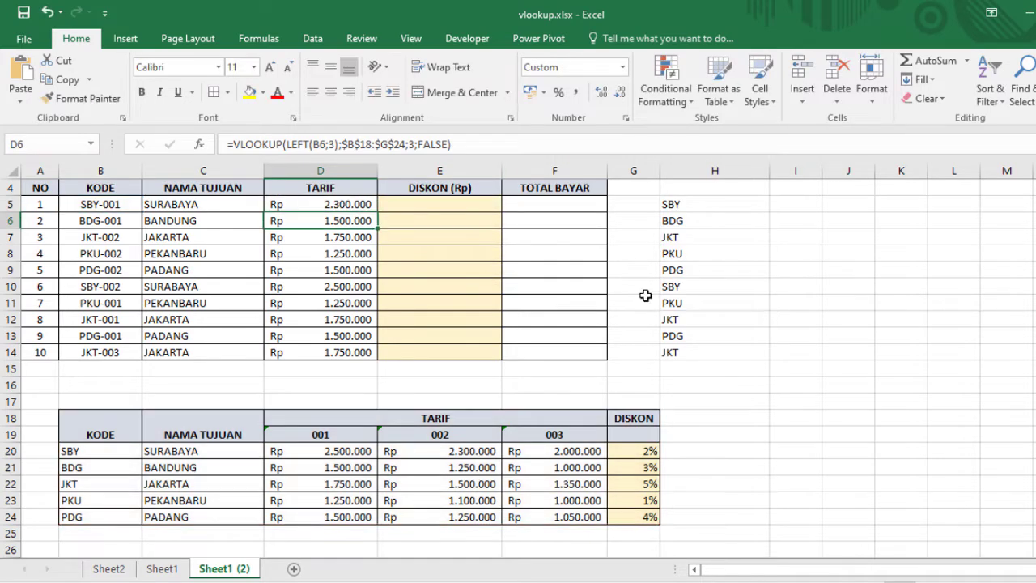
Widen column I and begin an IF formula in I5
{"action": "left_click", "coordinate": [781, 207]}
{"action": "left_click_drag", "start_coordinate": [769, 167], "coordinate": [827, 170]}
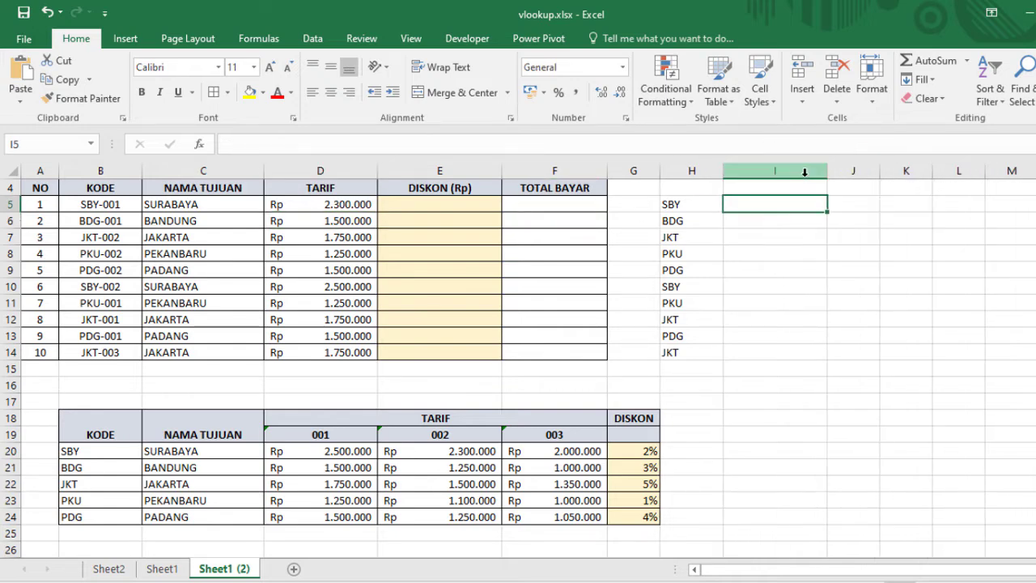
{"action": "type", "text": "="}
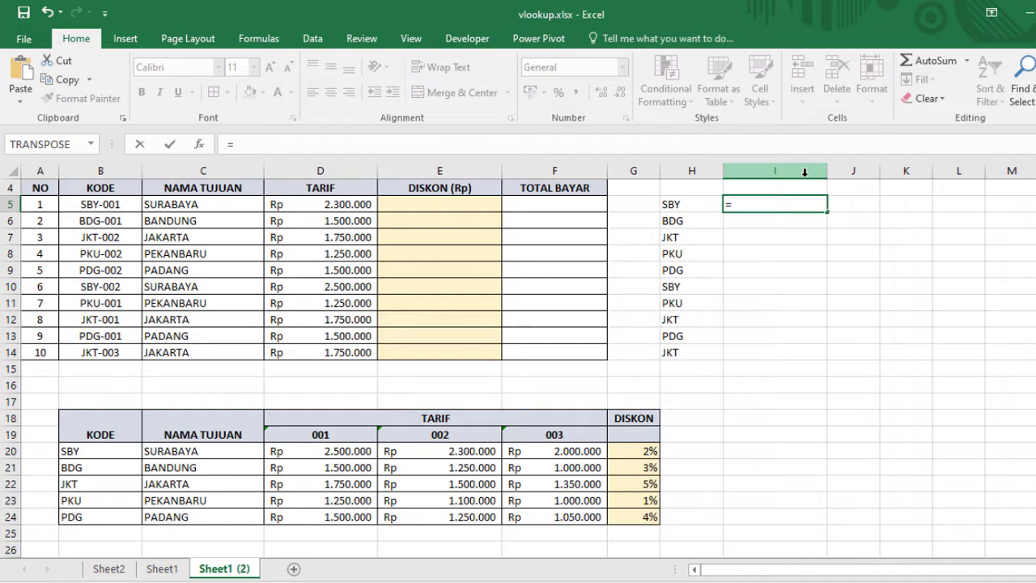
{"action": "type", "text": "if("}
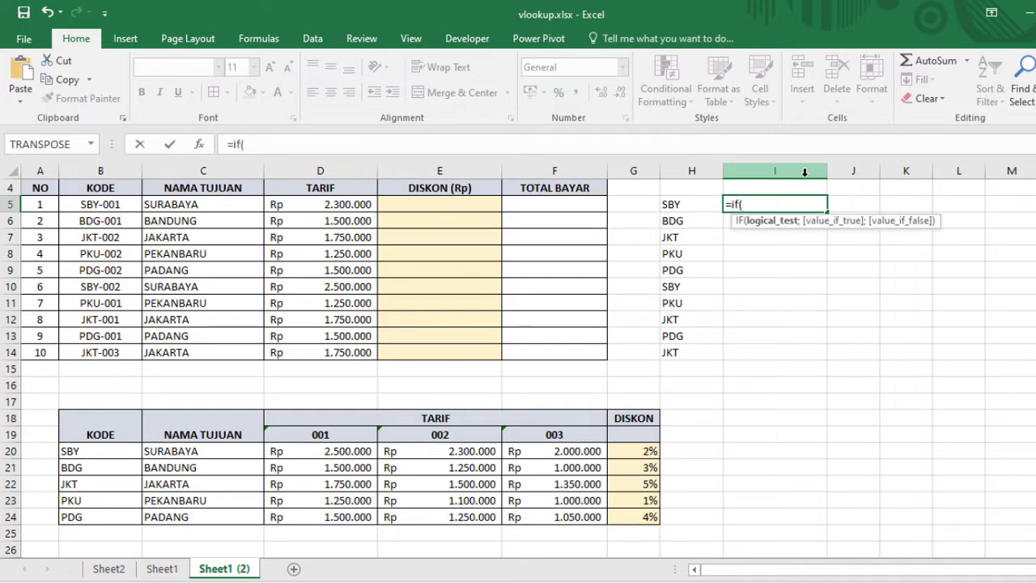
{"action": "left_click", "coordinate": [100, 205]}
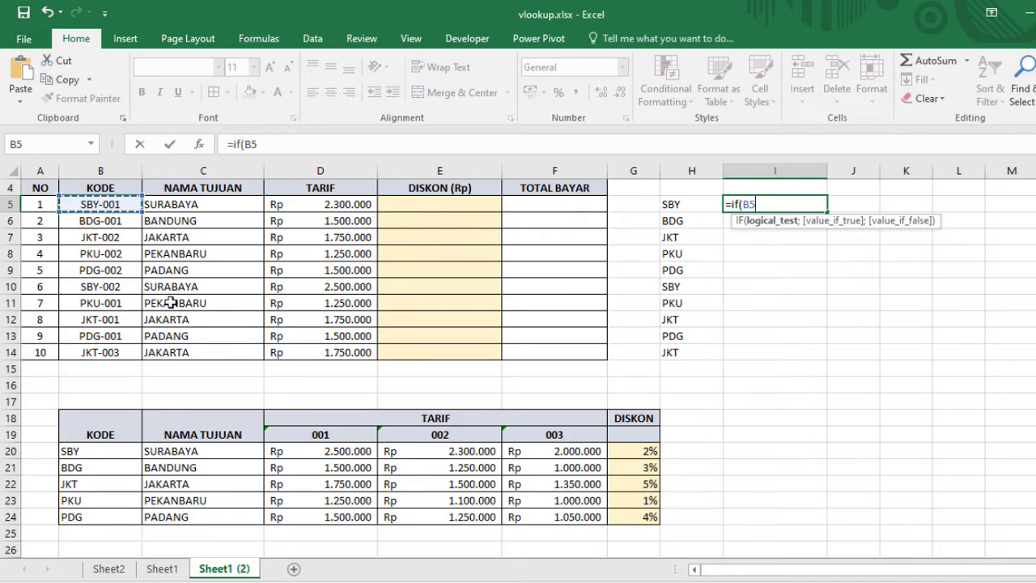
{"action": "key", "text": "BackSpace"}
{"action": "key", "text": "BackSpace"}
{"action": "key", "text": "BackSpace"}
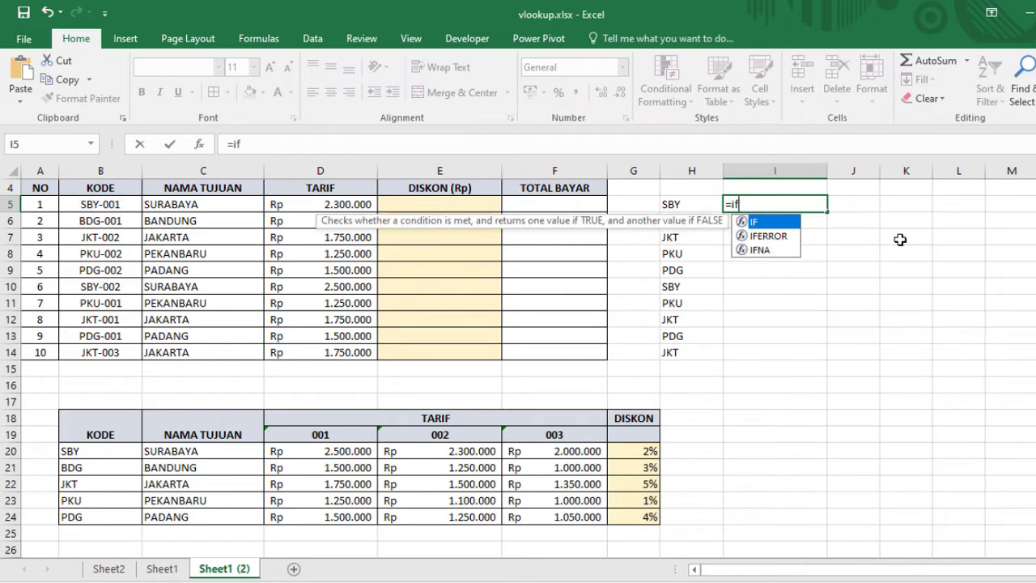
{"action": "type", "text": "("}
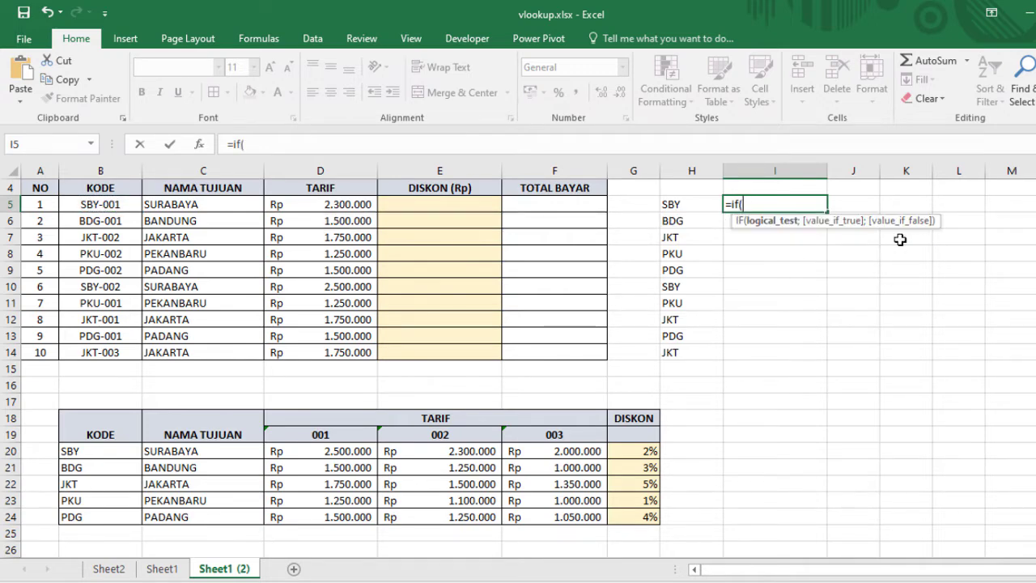
Give the IF in I5 the test RIGHT(B5;3)="001" with 3 as the value if true
{"action": "type", "text": "rig"}
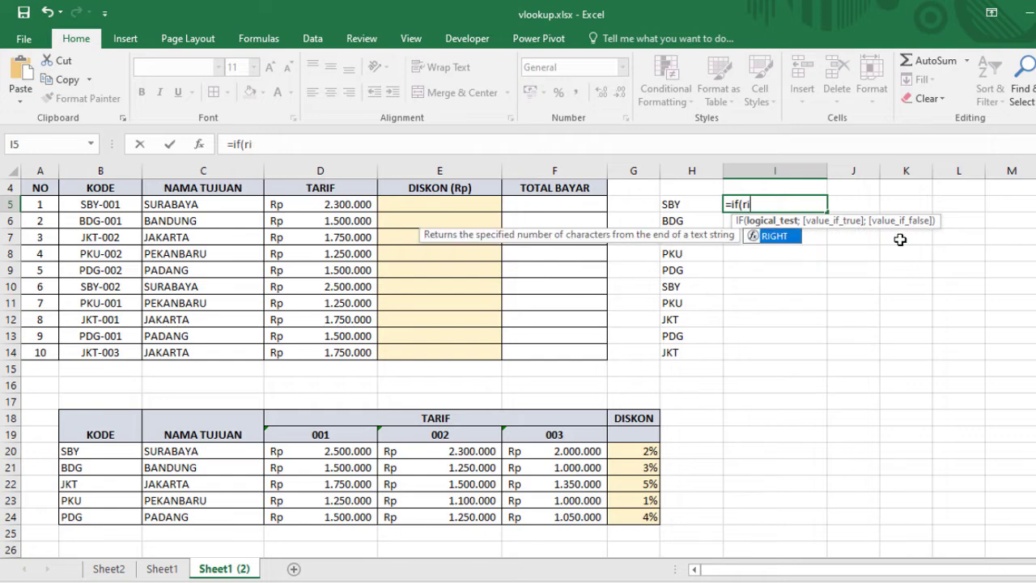
{"action": "key", "text": "Tab"}
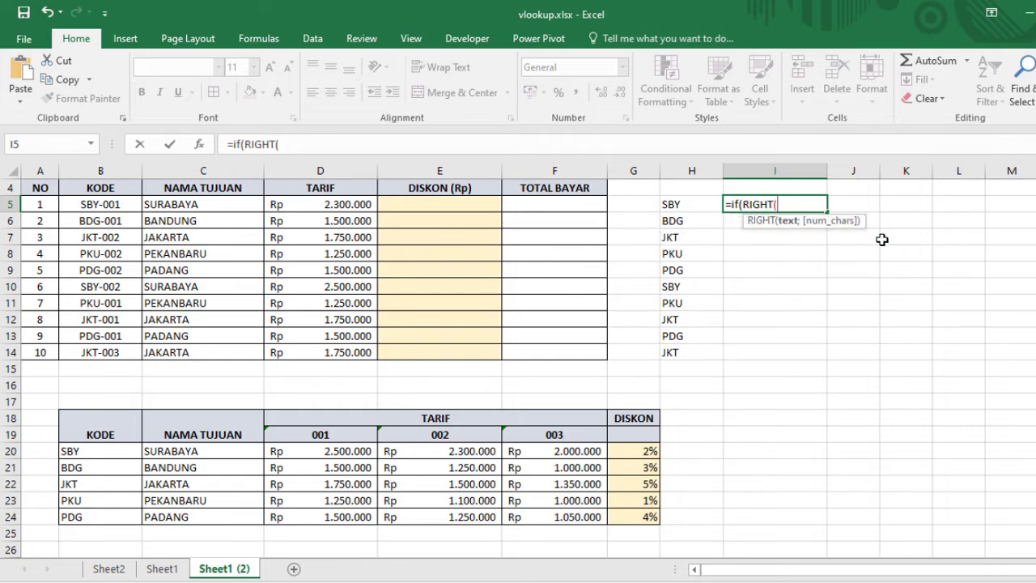
{"action": "left_click", "coordinate": [119, 205]}
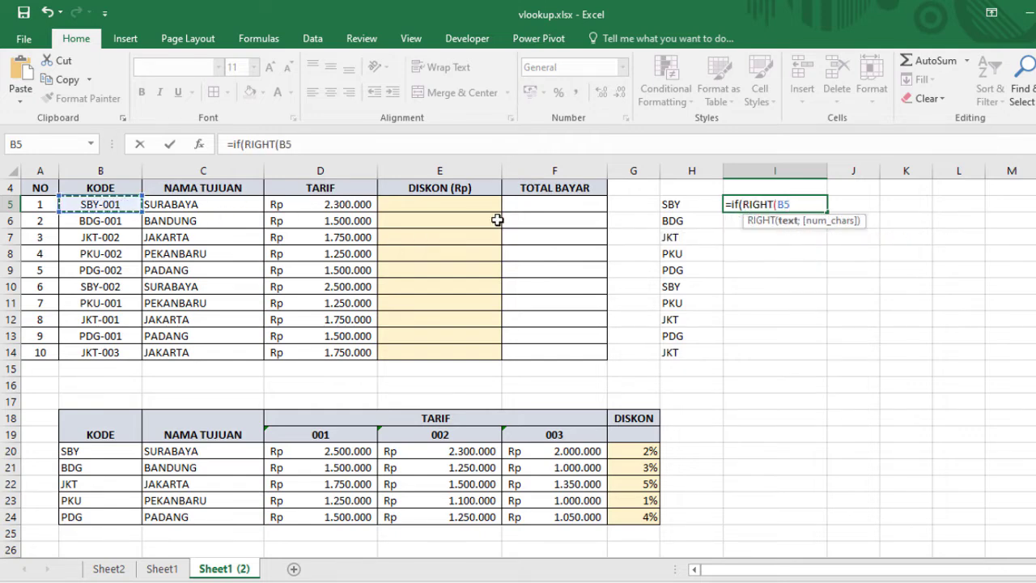
{"action": "type", "text": ";"}
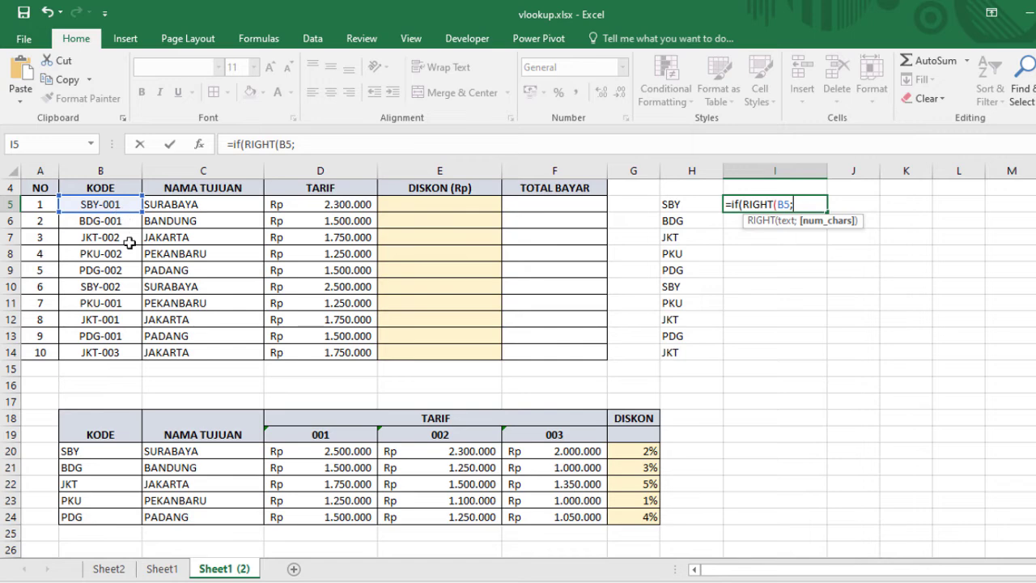
{"action": "type", "text": "3)=\""}
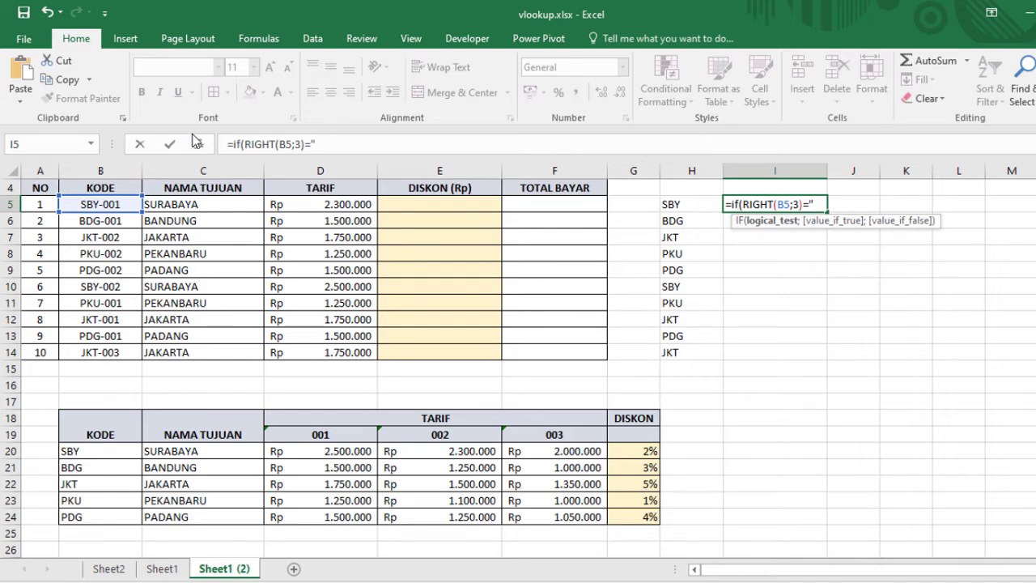
{"action": "type", "text": "001\";"}
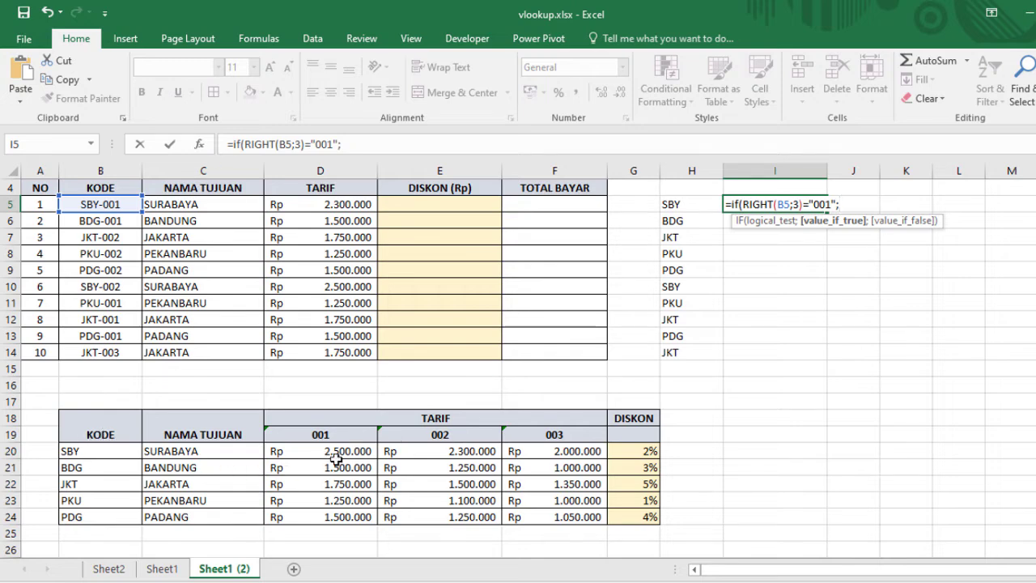
{"action": "type", "text": "3;"}
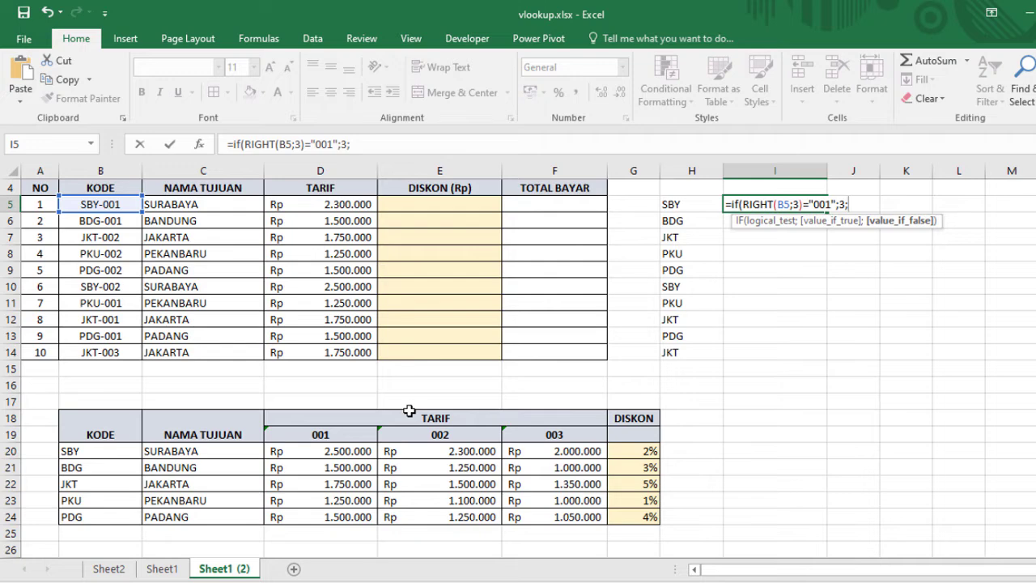
Complete the I5 formula with the nested IF(RIGHT(B5;3)="002";4;5) as the value if false
{"action": "type", "text": "if(RIGHT("}
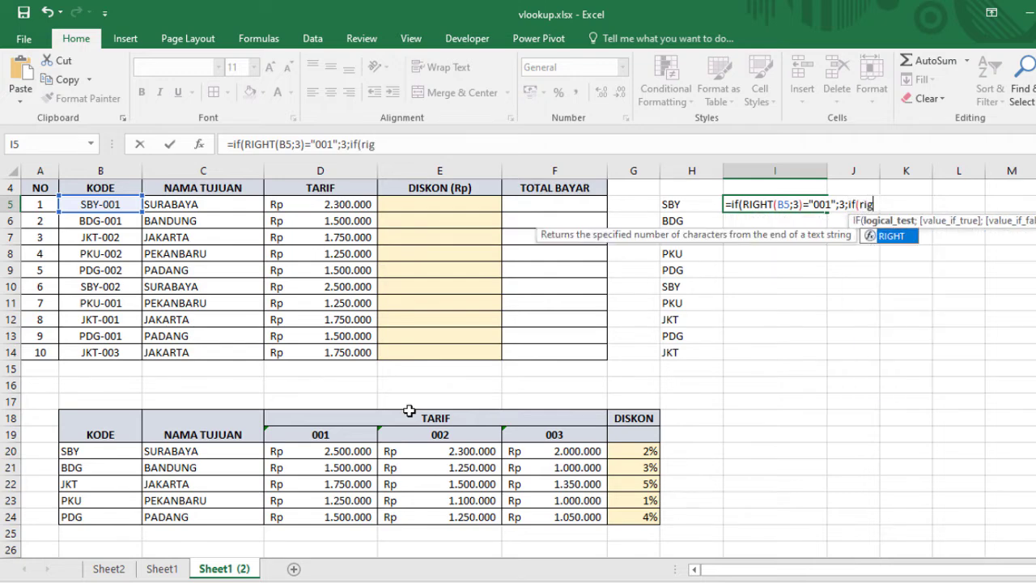
{"action": "type", "text": "b"}
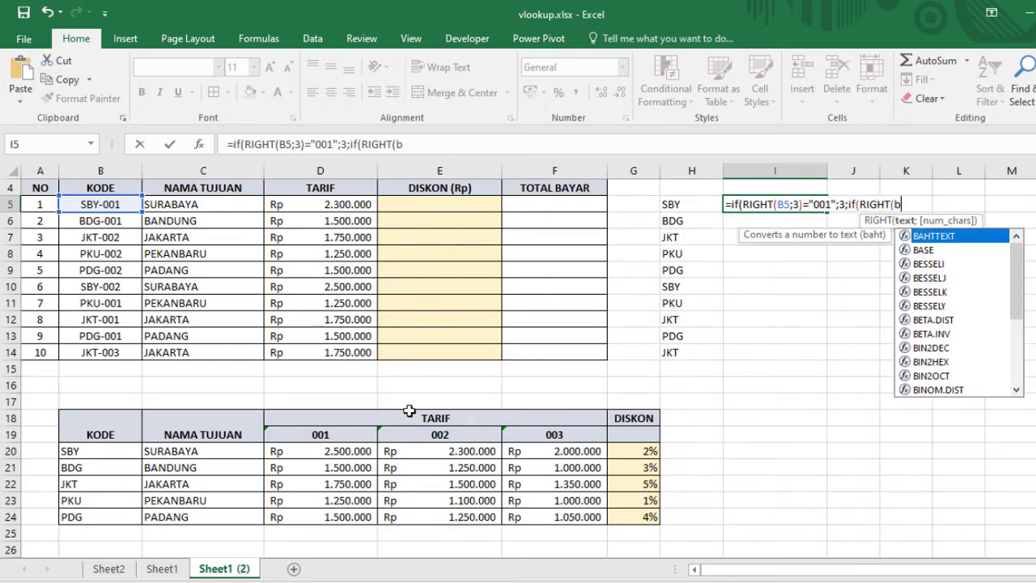
{"action": "type", "text": "5;3)="}
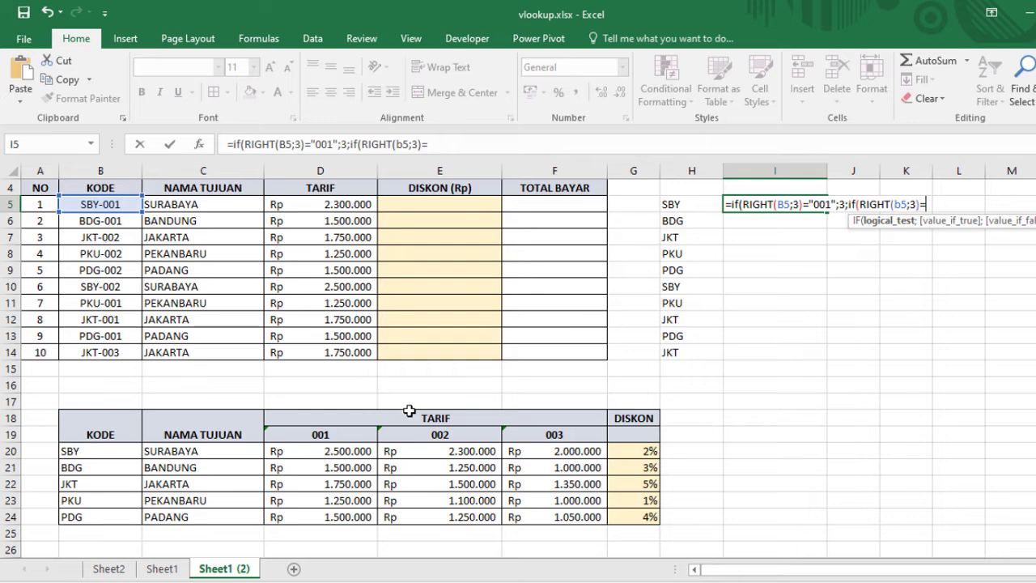
{"action": "type", "text": "\"002\";"}
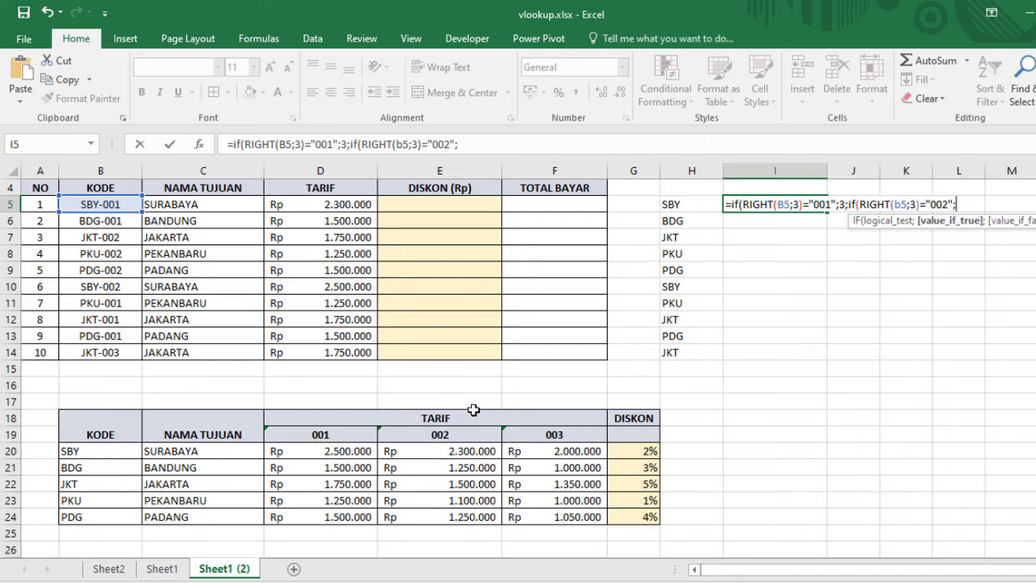
{"action": "type", "text": "4;5"}
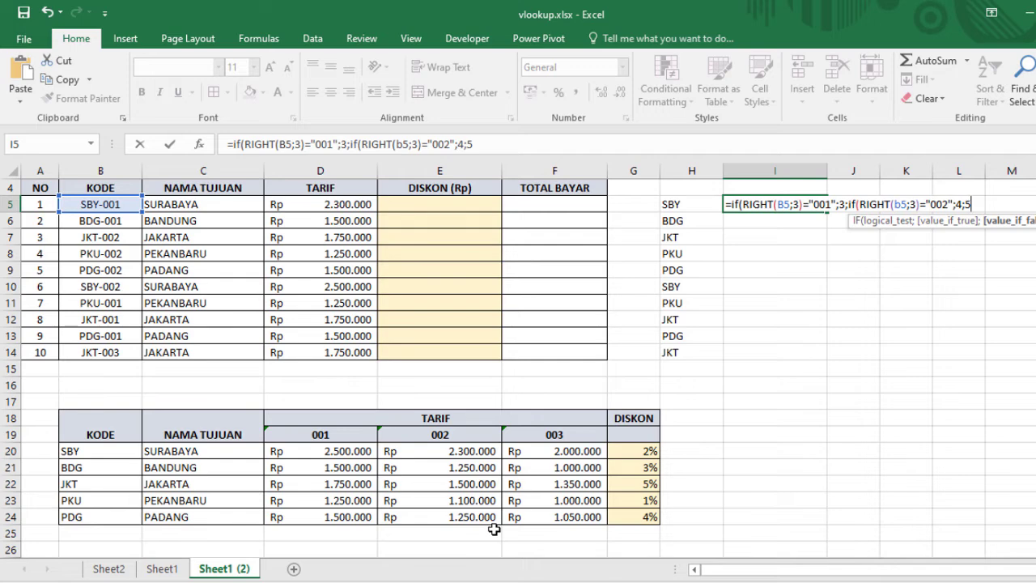
{"action": "type", "text": "))"}
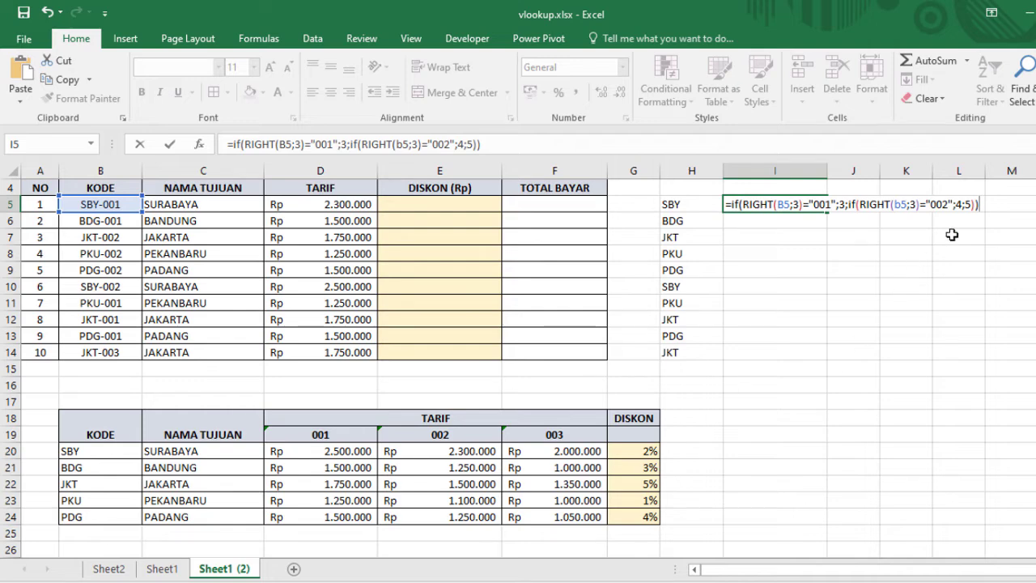
{"action": "key", "text": "Return"}
Fill the IF formula from I5 down to I14 and compare the column indexes with the KODE suffixes in rows 7 to 9, 11 and 14
{"action": "left_click", "coordinate": [797, 203]}
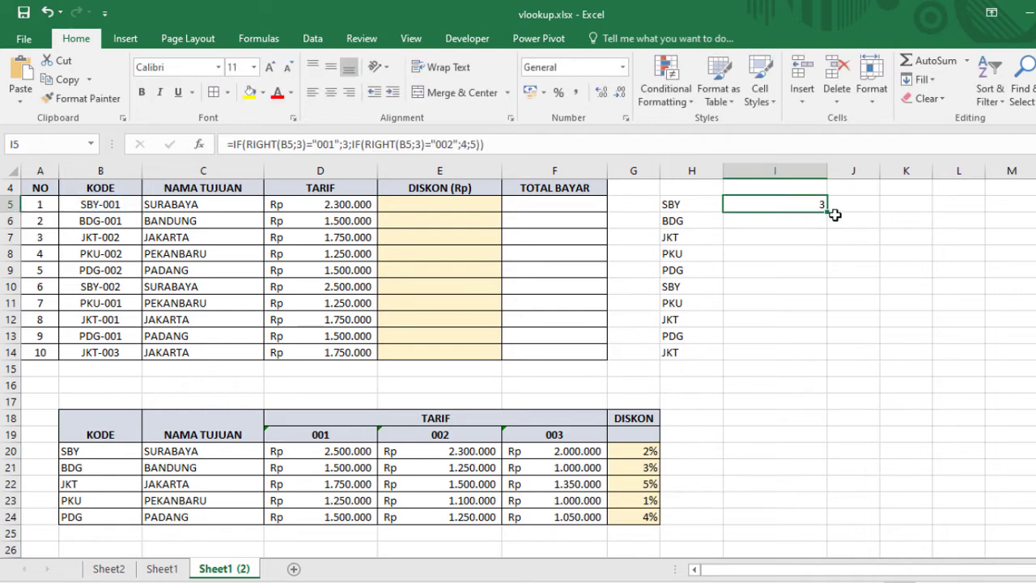
{"action": "left_click_drag", "start_coordinate": [822, 221], "coordinate": [814, 364]}
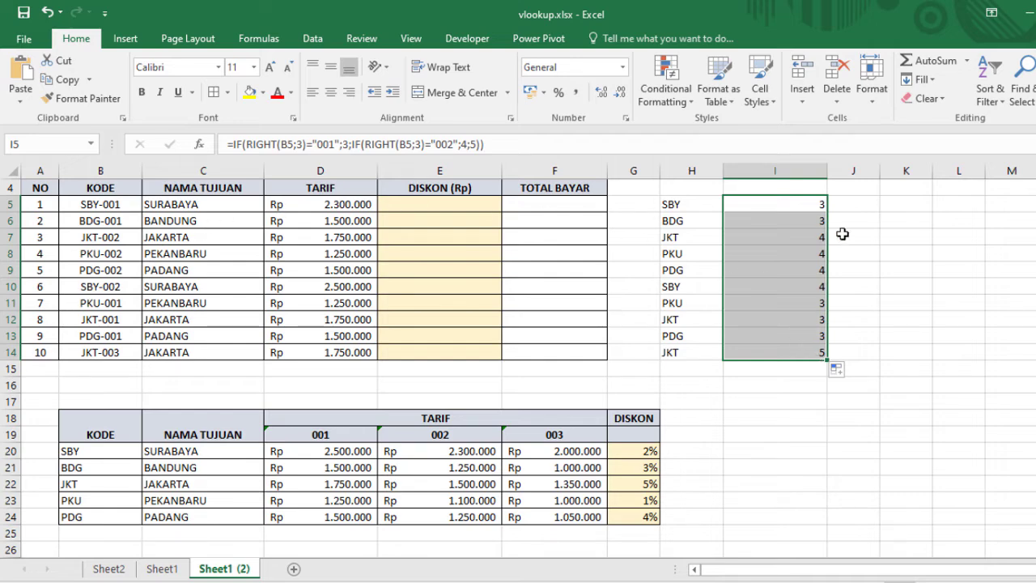
{"action": "left_click_drag", "start_coordinate": [111, 237], "coordinate": [828, 267]}
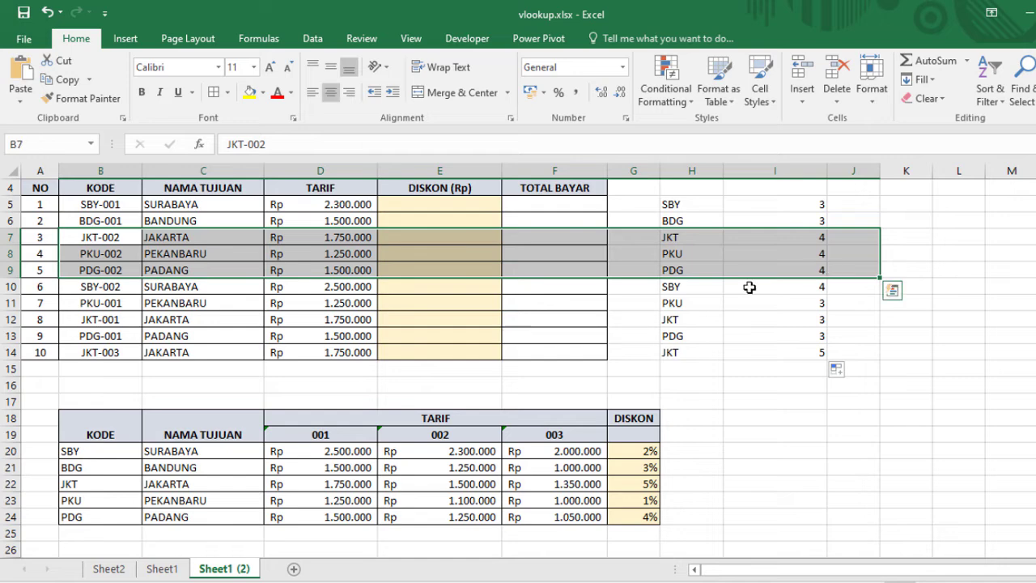
{"action": "left_click_drag", "start_coordinate": [116, 287], "coordinate": [77, 306]}
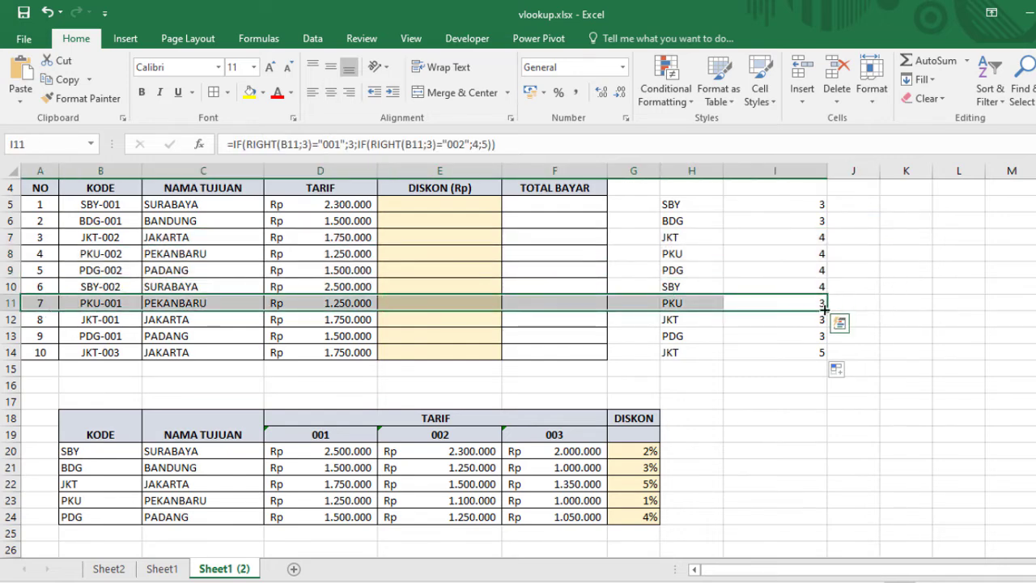
{"action": "left_click_drag", "start_coordinate": [818, 350], "coordinate": [85, 356]}
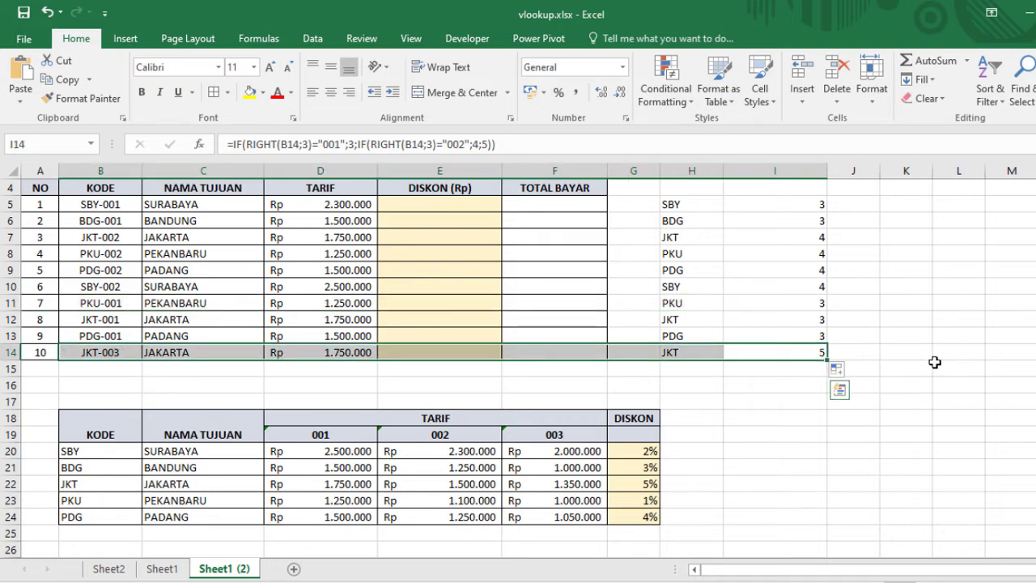
Change the code in B8 to PKU-003 and check the column index in I8
{"action": "left_click", "coordinate": [133, 253]}
{"action": "key", "text": "F2"}
{"action": "key", "text": "BackSpace"}
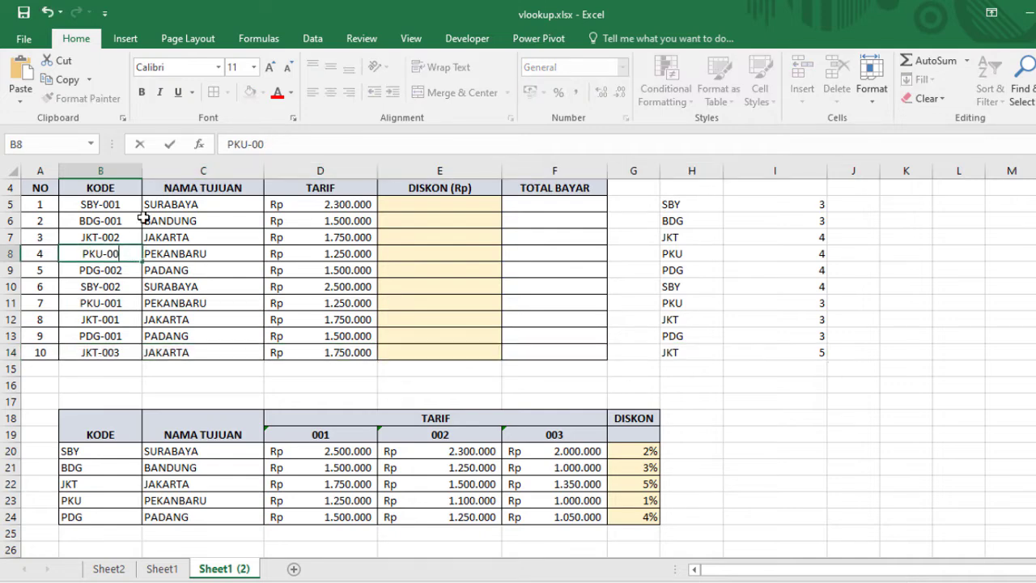
{"action": "type", "text": "3"}
{"action": "key", "text": "Return"}
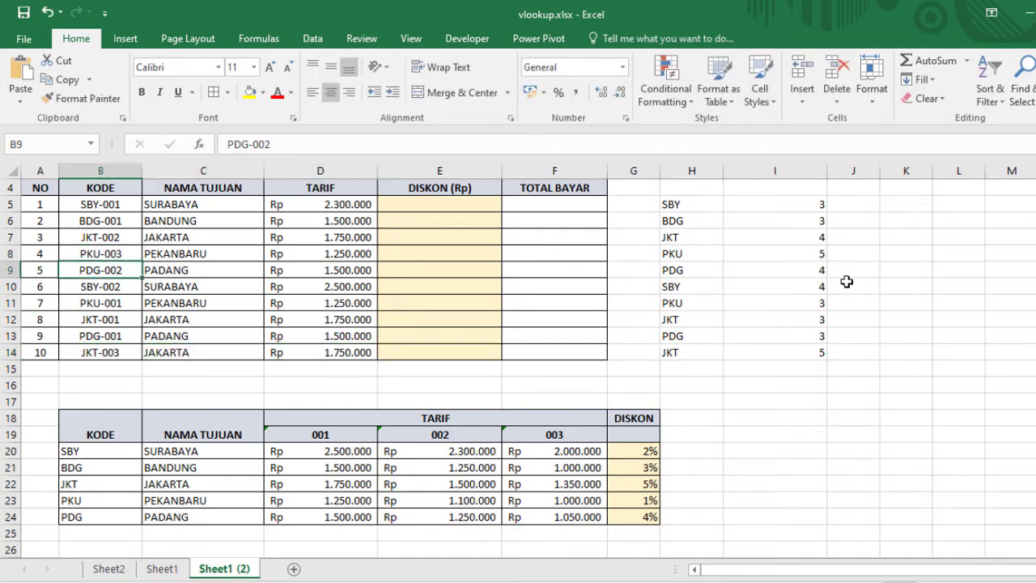
{"action": "left_click", "coordinate": [812, 252]}
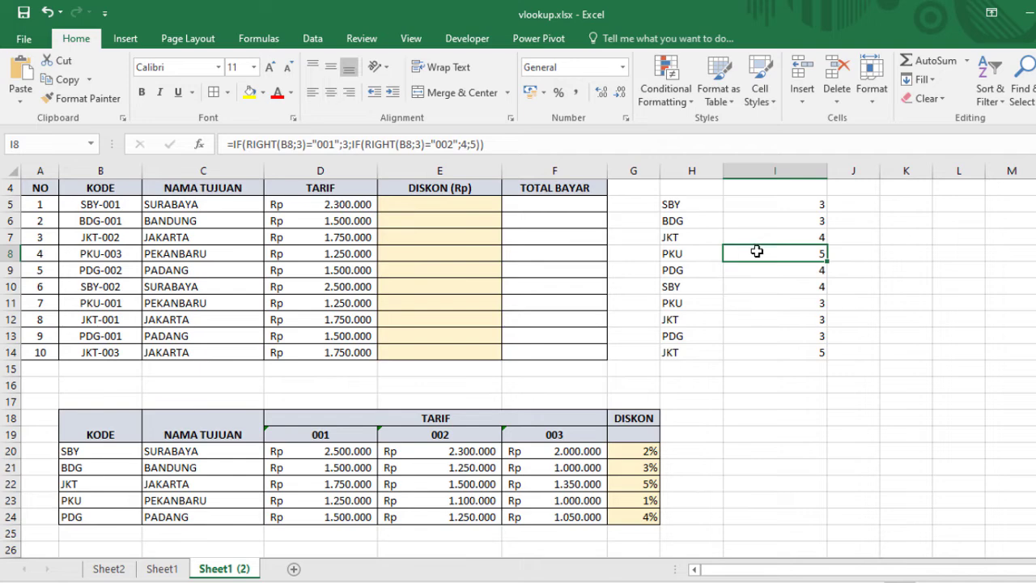
Copy the nested IF expression from the I5 formula without its equals sign, leaving the cell unchanged
{"action": "left_click", "coordinate": [795, 204]}
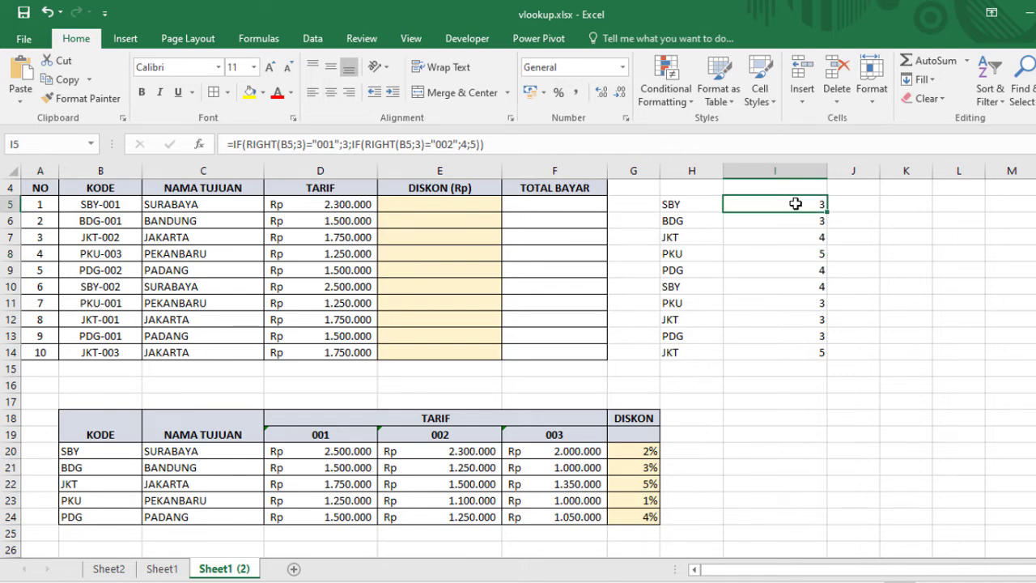
{"action": "double_click", "coordinate": [795, 204]}
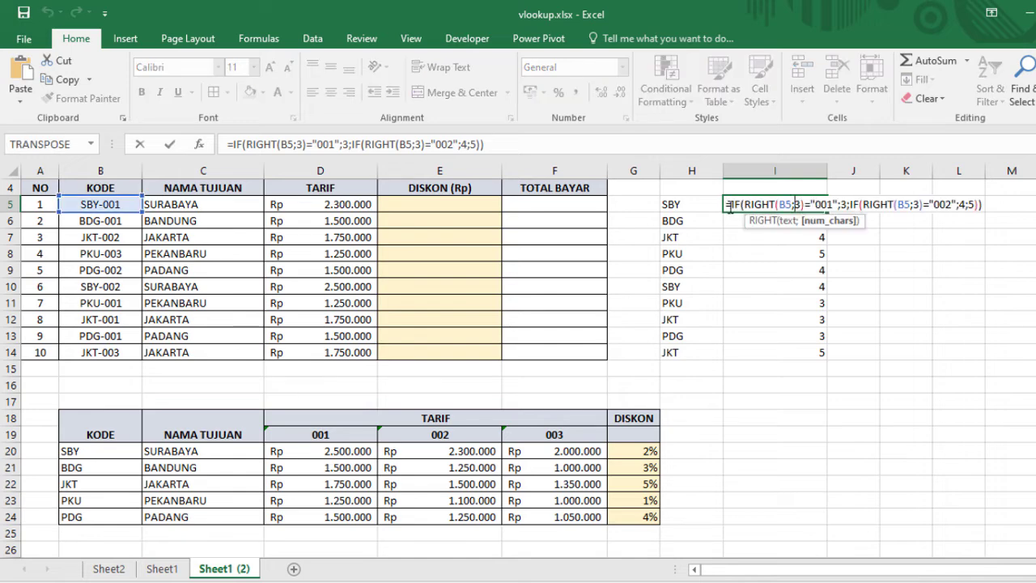
{"action": "left_click_drag", "start_coordinate": [731, 206], "coordinate": [1030, 209]}
{"action": "key", "text": "ctrl+c"}
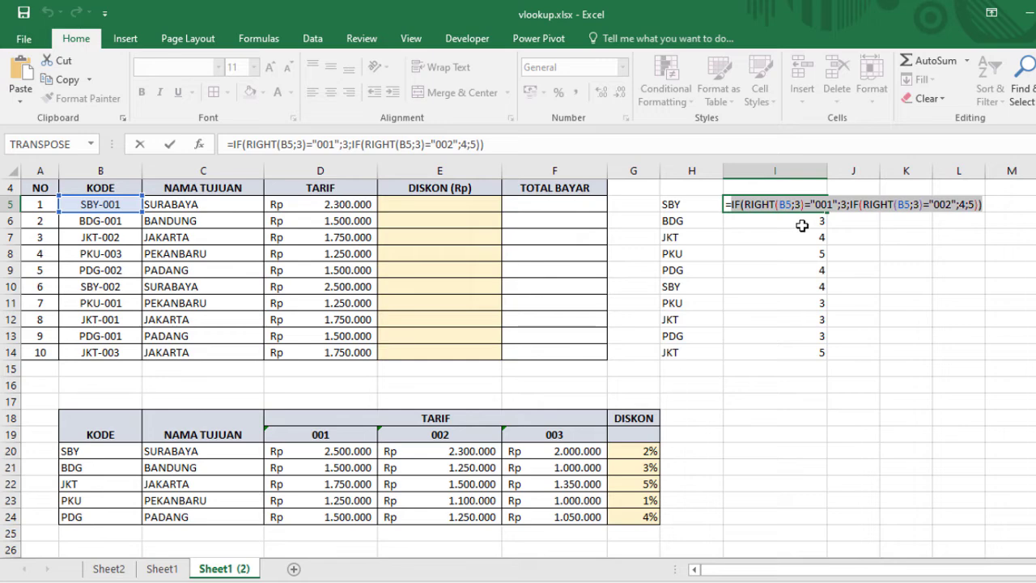
{"action": "key", "text": "Return"}
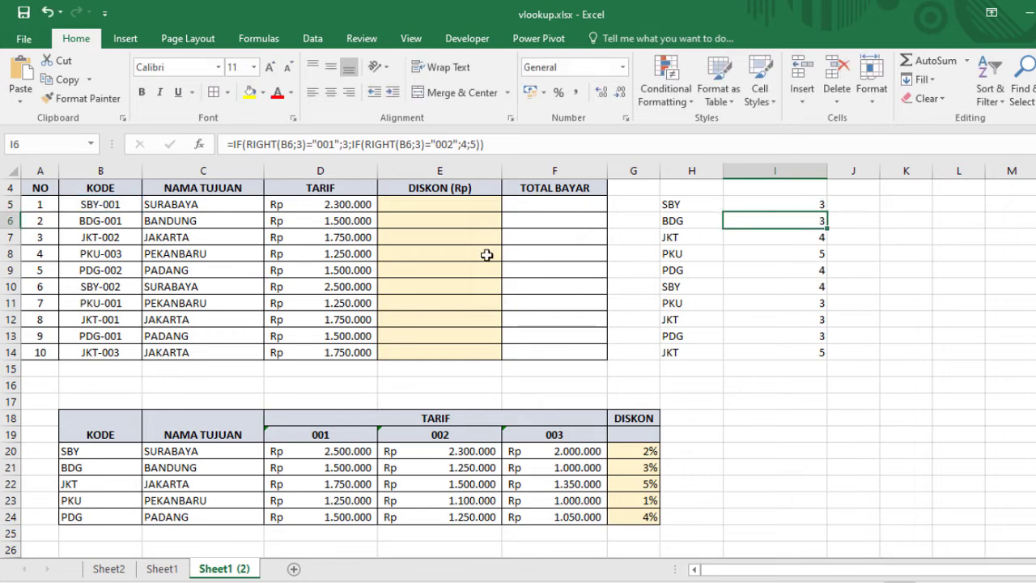
Replace the column index in the D5 VLOOKUP with the copied expression IF(RIGHT(B5;3)="001";3;IF(RIGHT(B5;3)="002";4;5))
{"action": "double_click", "coordinate": [354, 202]}
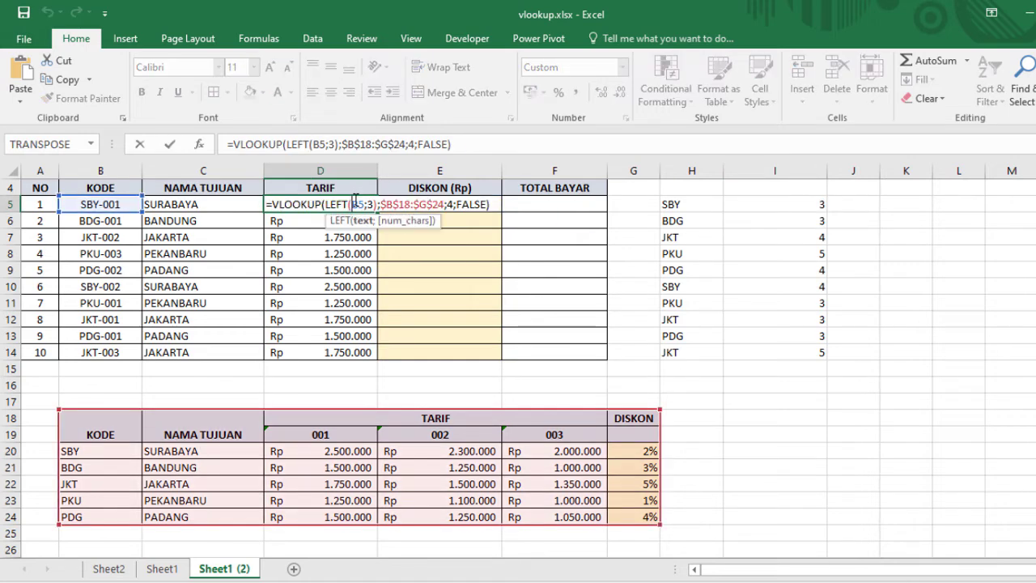
{"action": "left_click", "coordinate": [450, 204]}
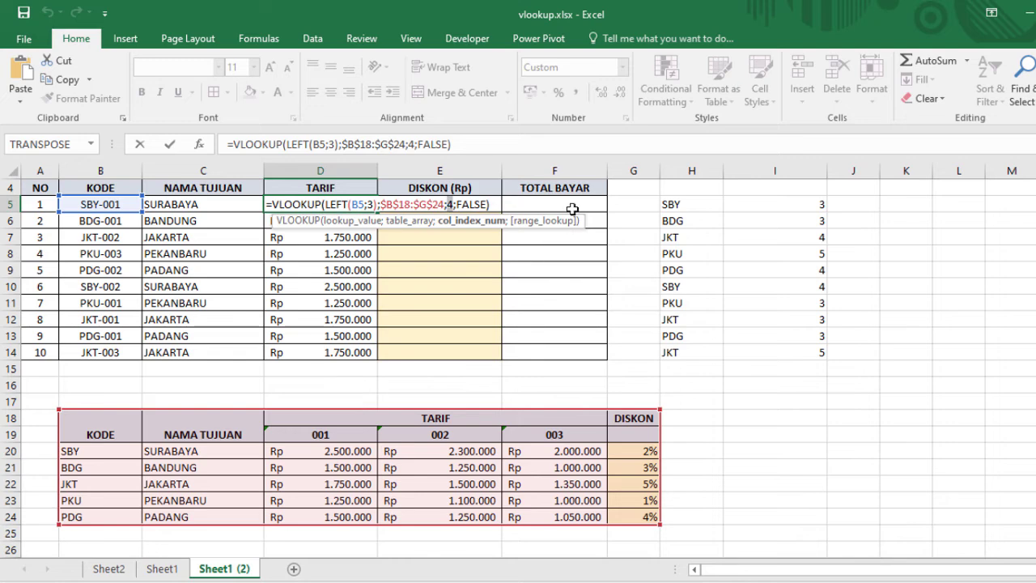
{"action": "key", "text": "Delete"}
{"action": "key", "text": "ctrl+v"}
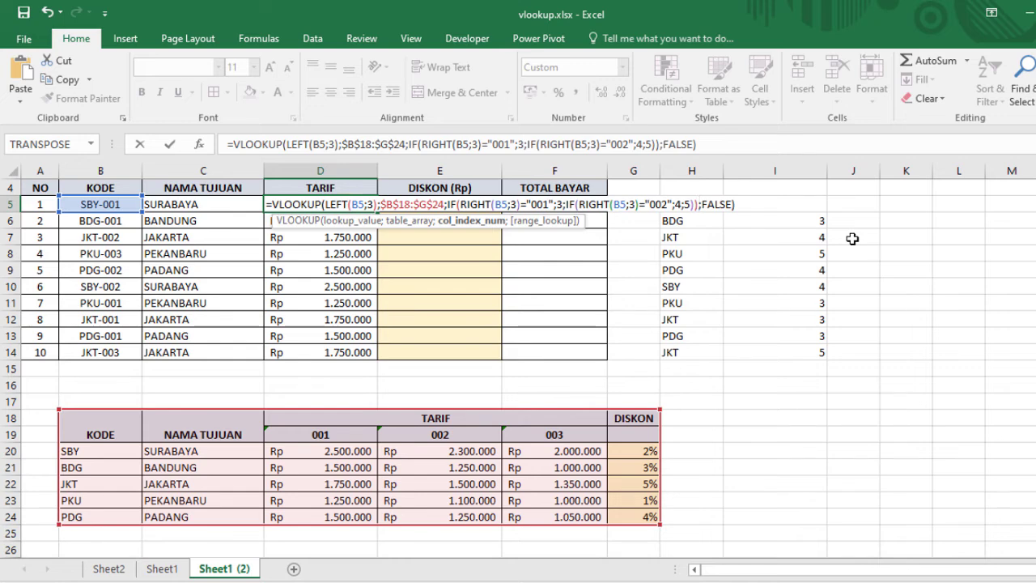
{"action": "key", "text": "ctrl+Return"}
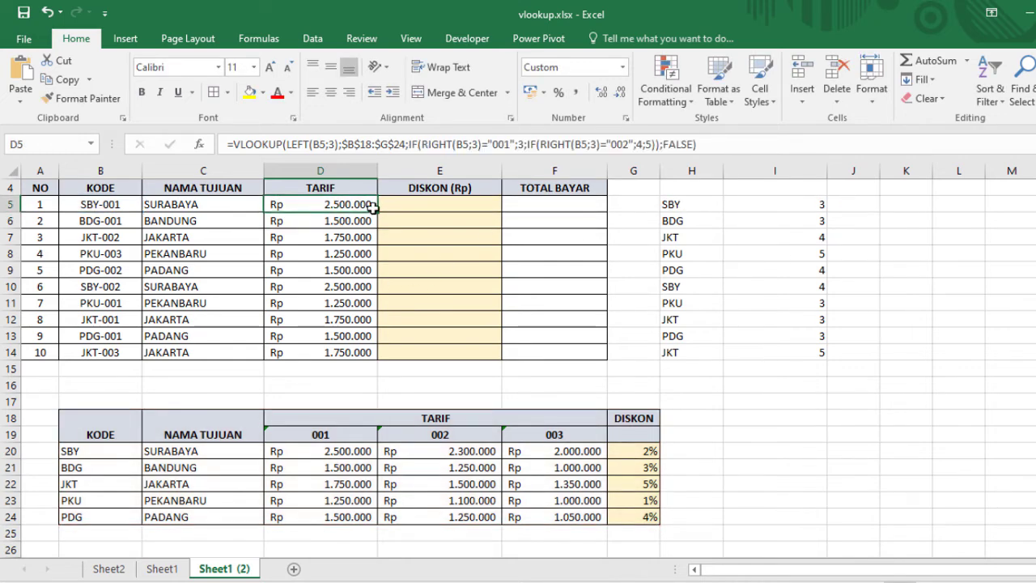
Fill the TARIF formula from D5 down to D14
{"action": "left_click_drag", "start_coordinate": [377, 208], "coordinate": [380, 364]}
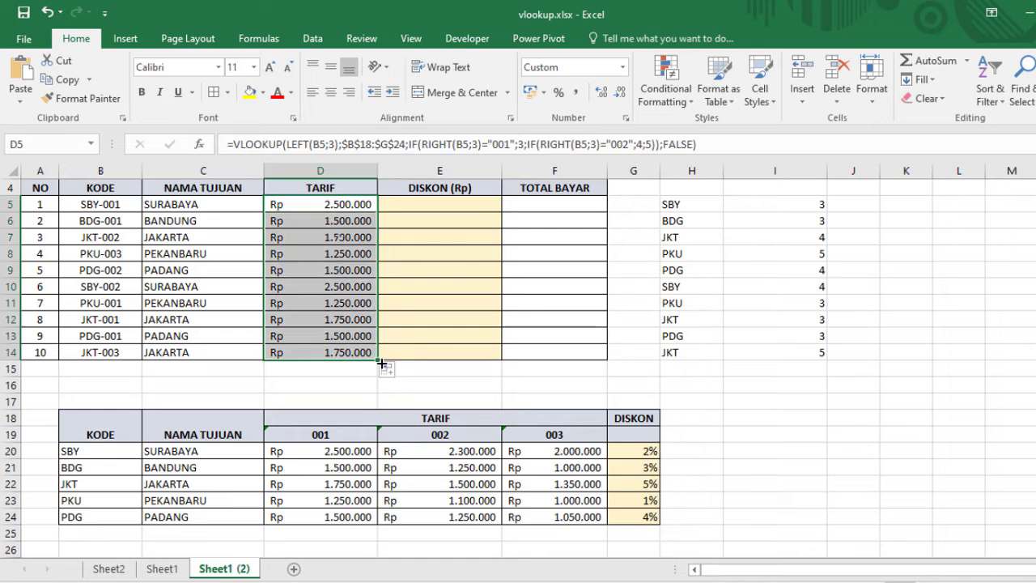
{"action": "left_click", "coordinate": [324, 338]}
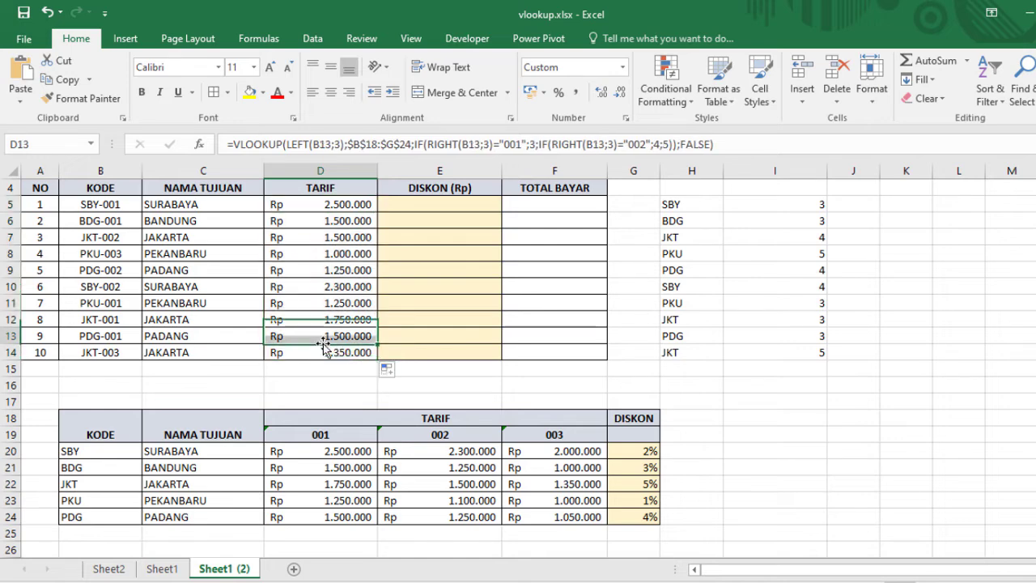
Change the code in B5 to SBY-002 and compare the D5 tariff with SBY's 002 tariff in the lookup table
{"action": "left_click", "coordinate": [126, 203]}
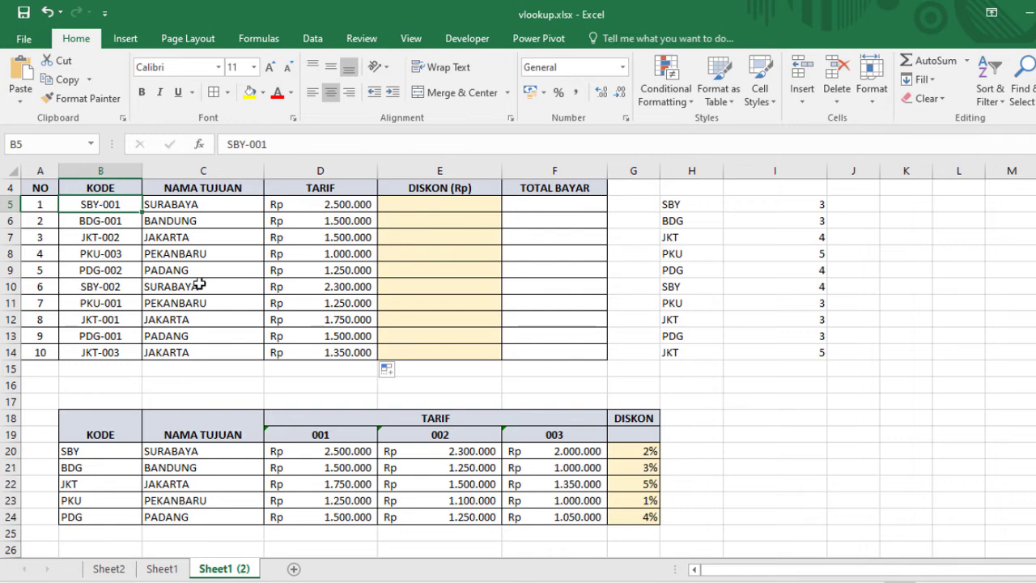
{"action": "double_click", "coordinate": [126, 203]}
{"action": "key", "text": "BackSpace"}
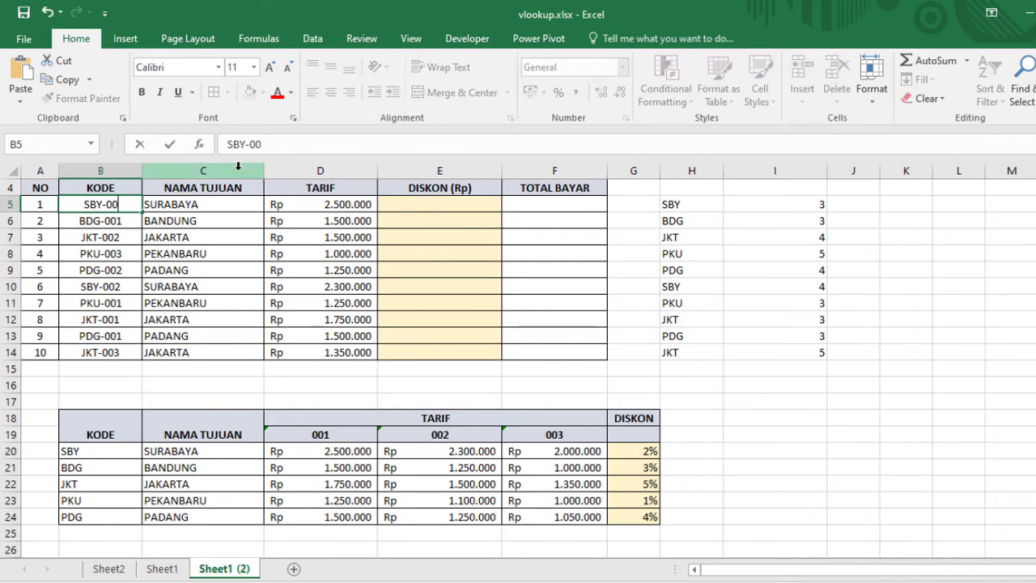
{"action": "type", "text": "2"}
{"action": "key", "text": "Return"}
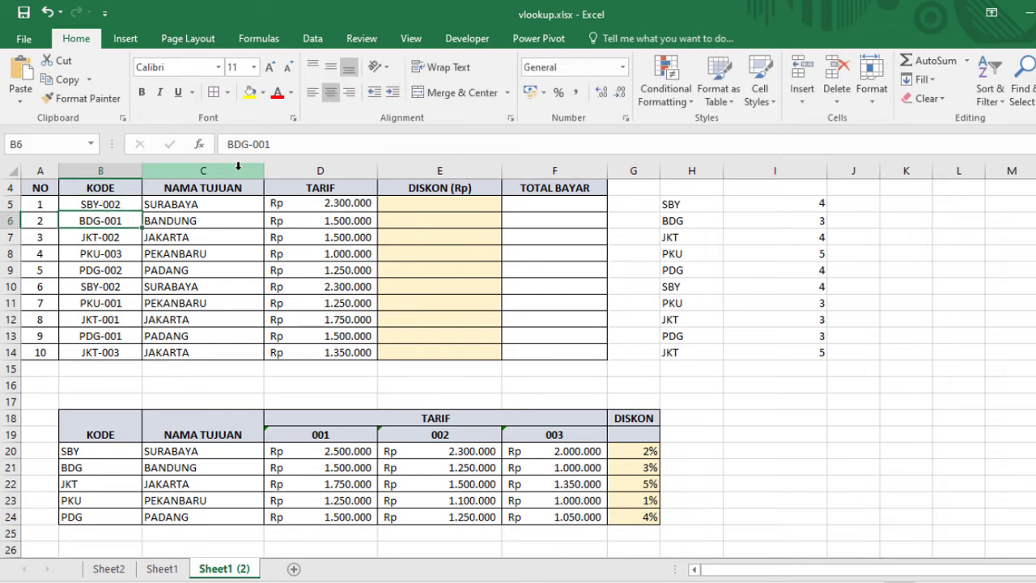
{"action": "left_click", "coordinate": [431, 447]}
Change the code in B5 to SBY-003 and check the D5 tariff and its formula against SBY's 003 tariff in F20
{"action": "left_click", "coordinate": [117, 204]}
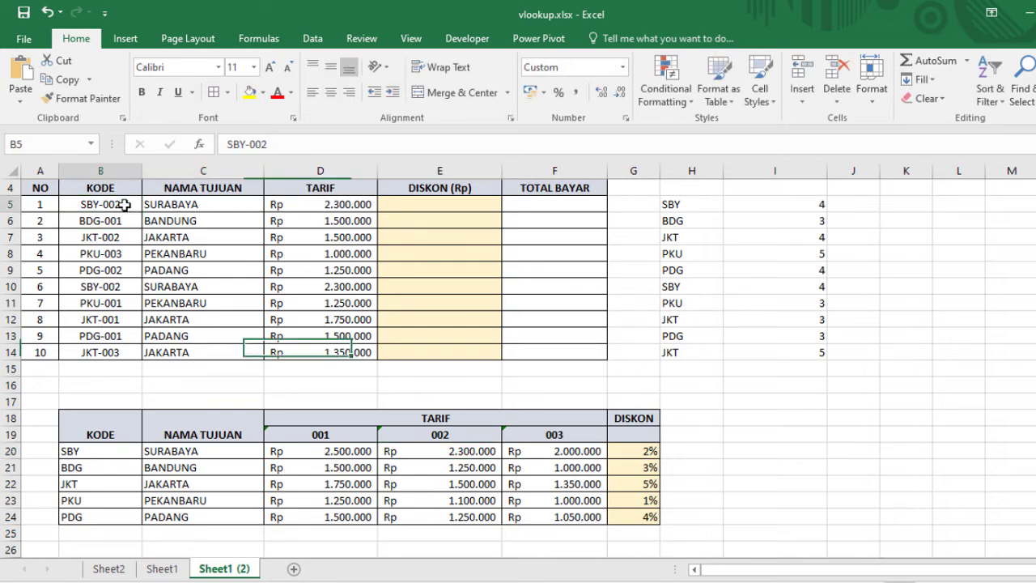
{"action": "double_click", "coordinate": [117, 203]}
{"action": "key", "text": "BackSpace"}
{"action": "type", "text": "3"}
{"action": "key", "text": "Return"}
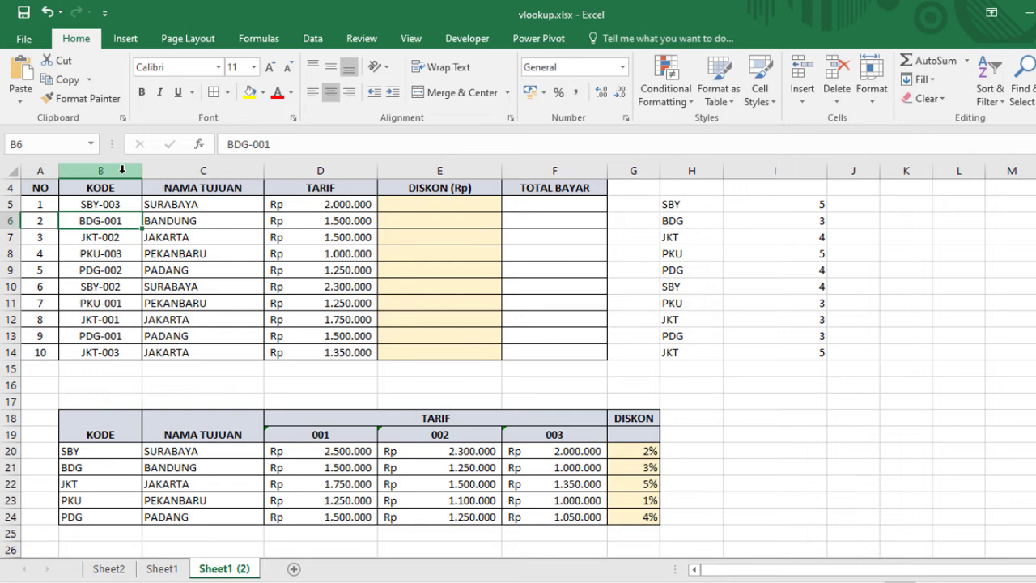
{"action": "left_click", "coordinate": [574, 453]}
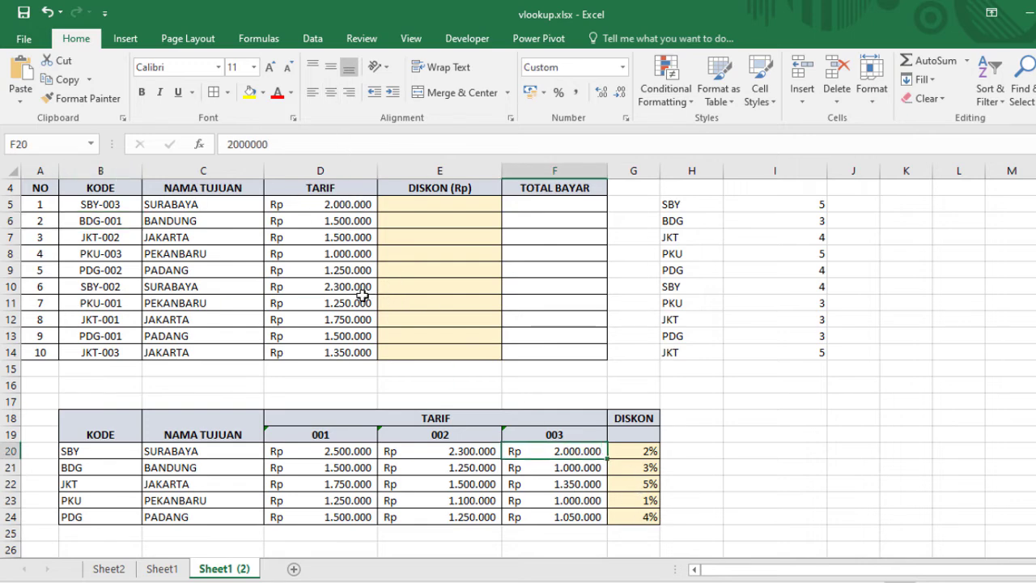
{"action": "double_click", "coordinate": [330, 204]}
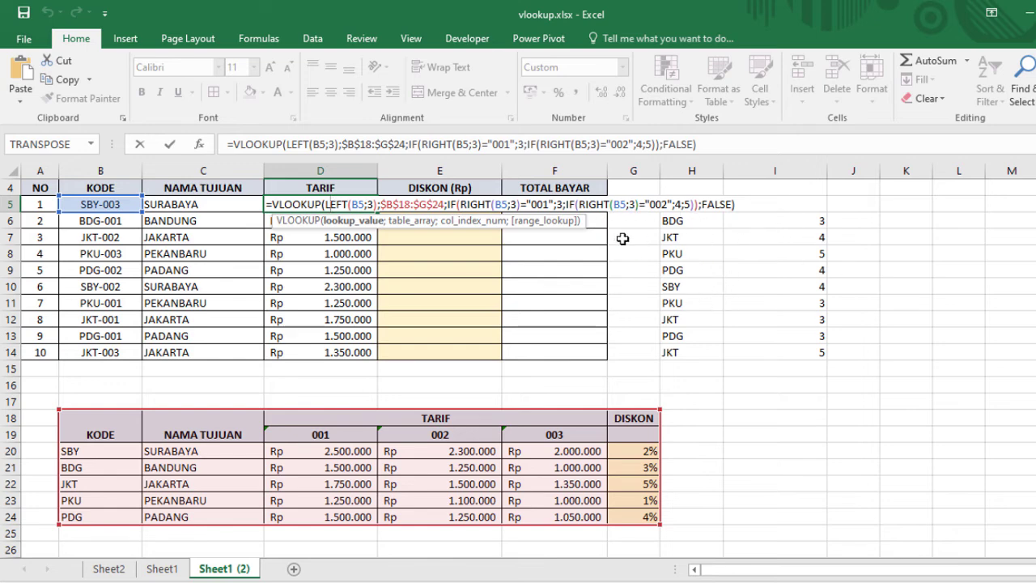
{"action": "key", "text": "Return"}
Start a VLOOKUP formula in E5 under DISKON (Rp) with LEFT(B5;3) as the lookup value
{"action": "left_click", "coordinate": [457, 204]}
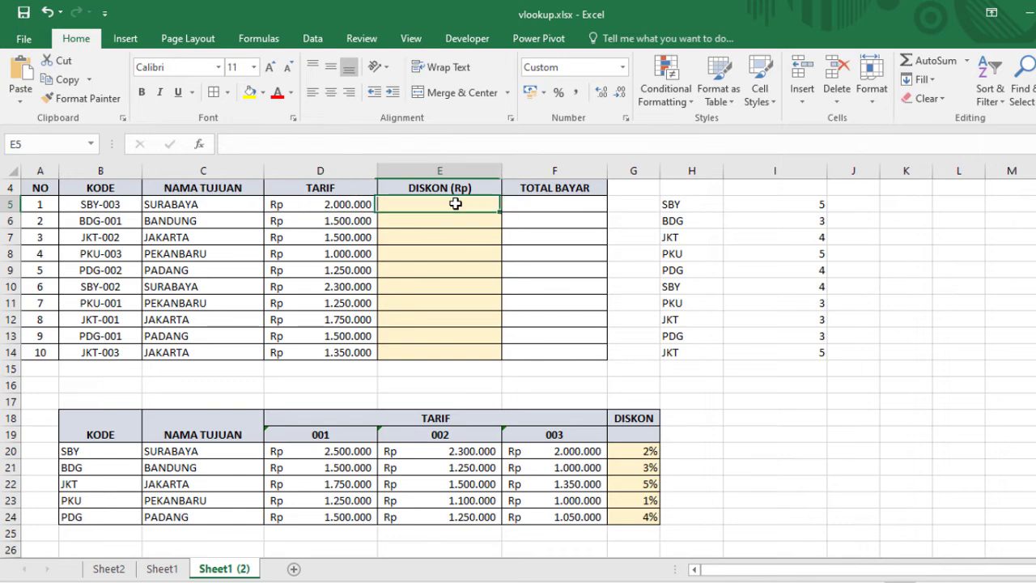
{"action": "scroll", "coordinate": [532, 282], "scroll_direction": "up", "scroll_amount": 1}
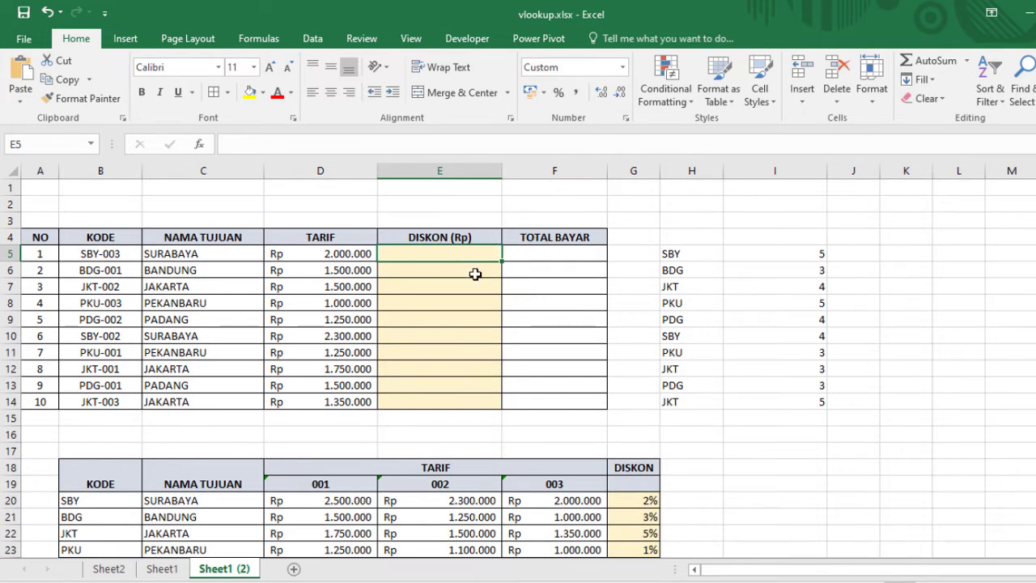
{"action": "scroll", "coordinate": [650, 462], "scroll_direction": "down", "scroll_amount": 2}
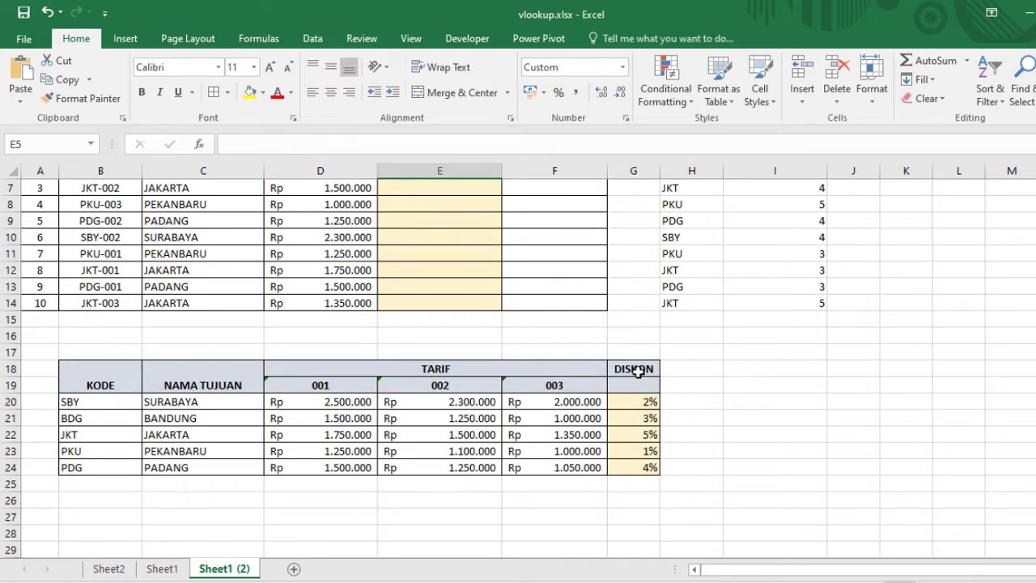
{"action": "scroll", "coordinate": [639, 371], "scroll_direction": "up", "scroll_amount": 2}
{"action": "type", "text": "=vl"}
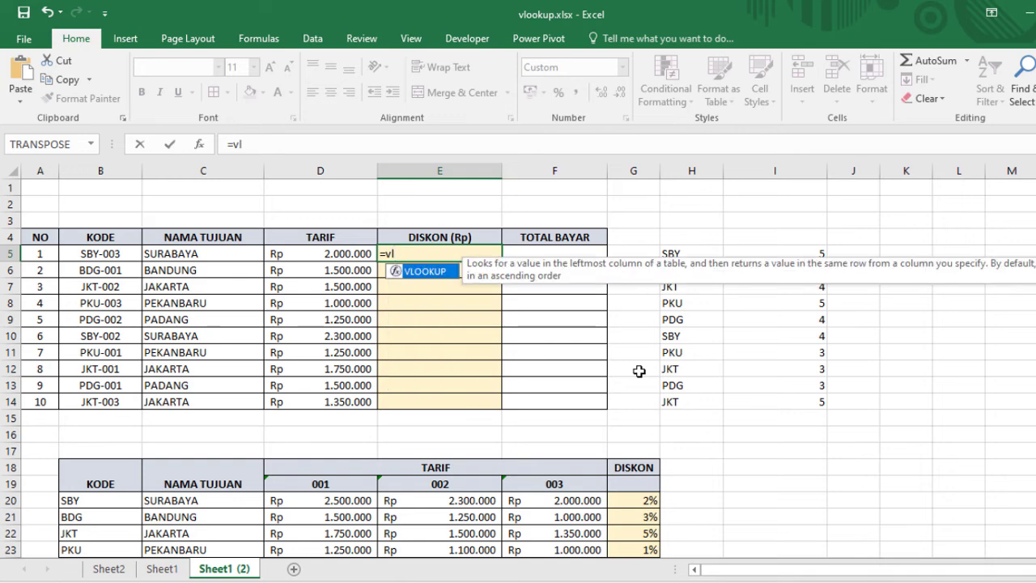
{"action": "key", "text": "Tab"}
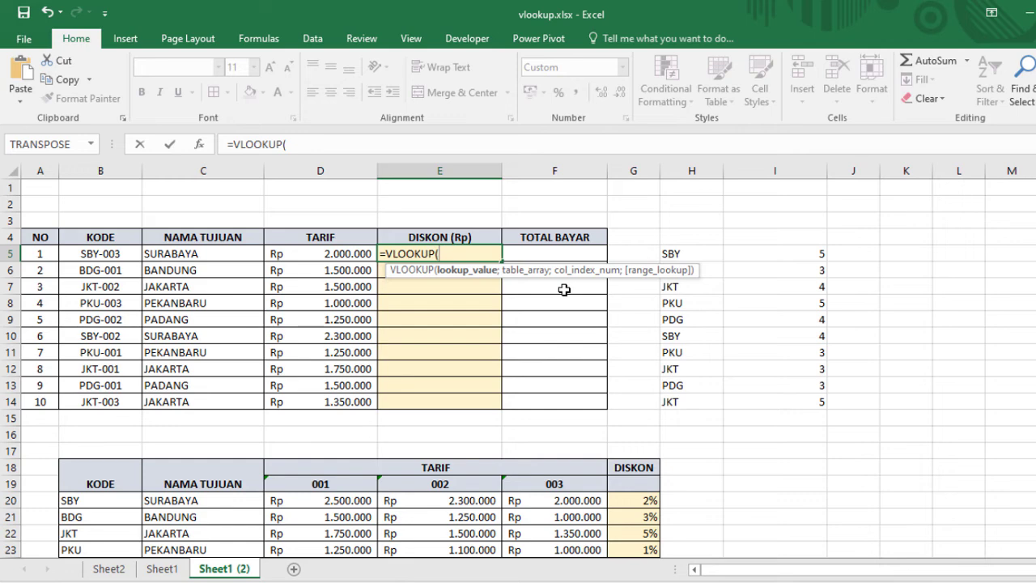
{"action": "type", "text": "left"}
{"action": "key", "text": "Tab"}
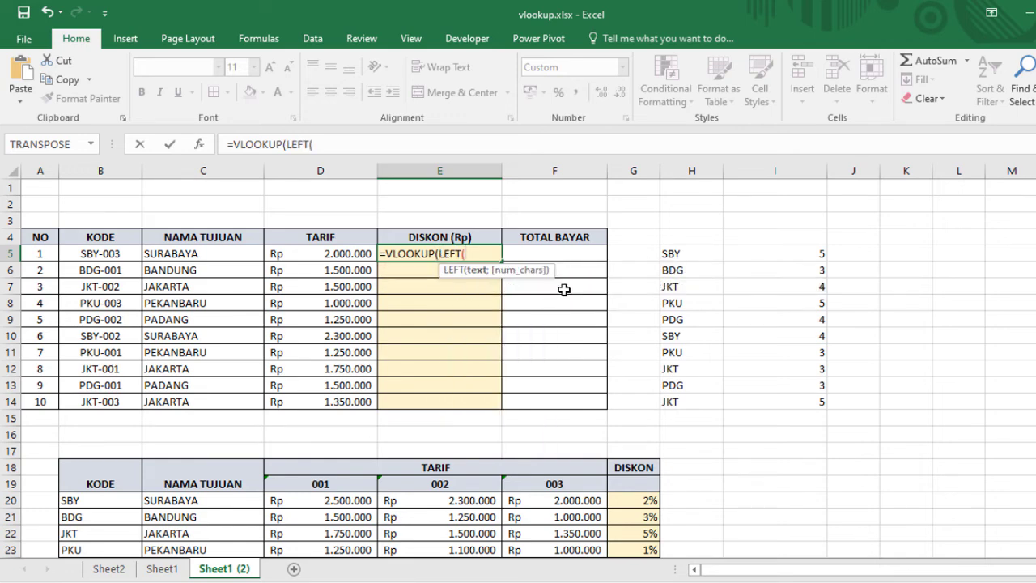
{"action": "left_click", "coordinate": [111, 253]}
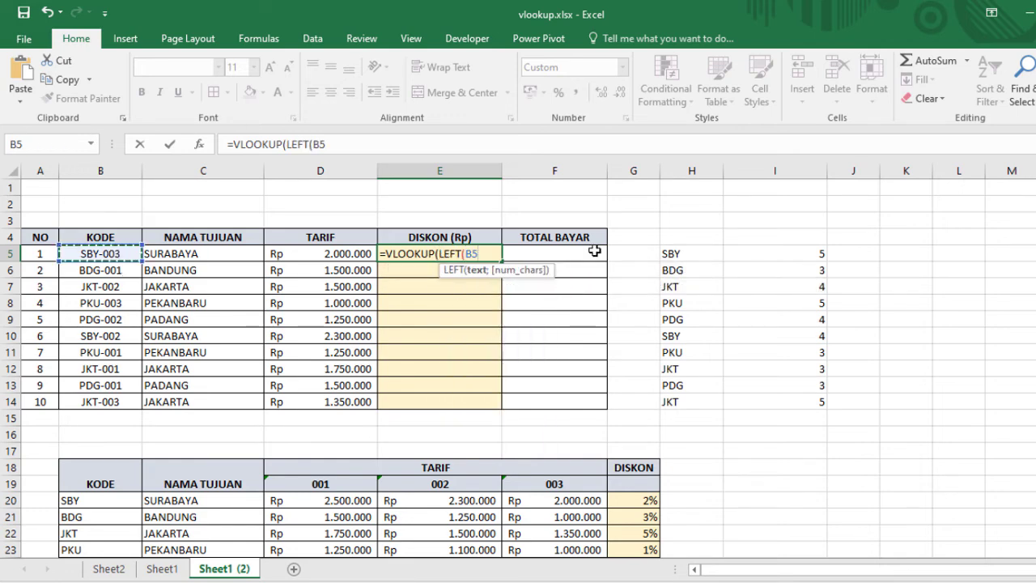
{"action": "type", "text": ";"}
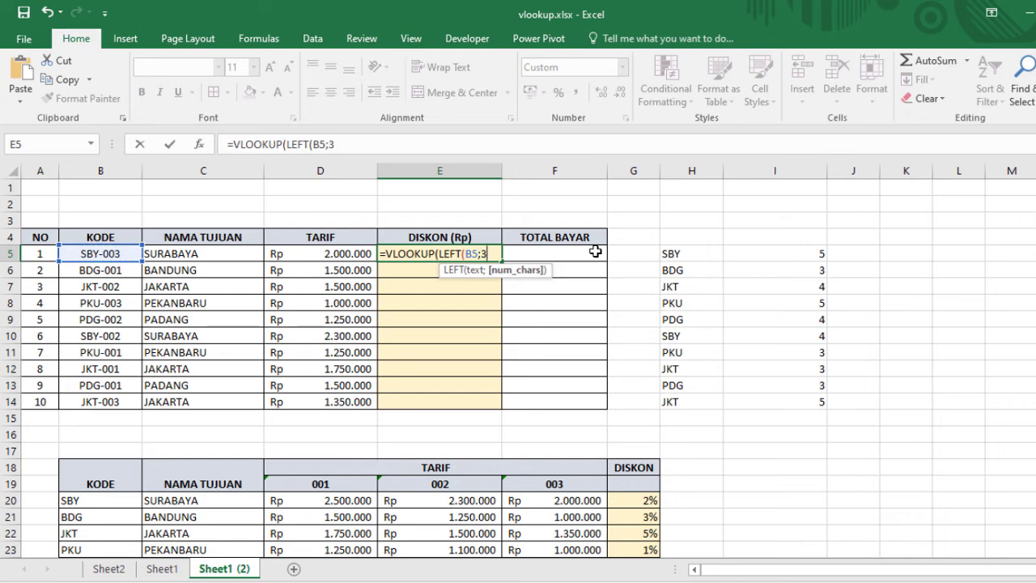
{"action": "type", "text": "3);"}
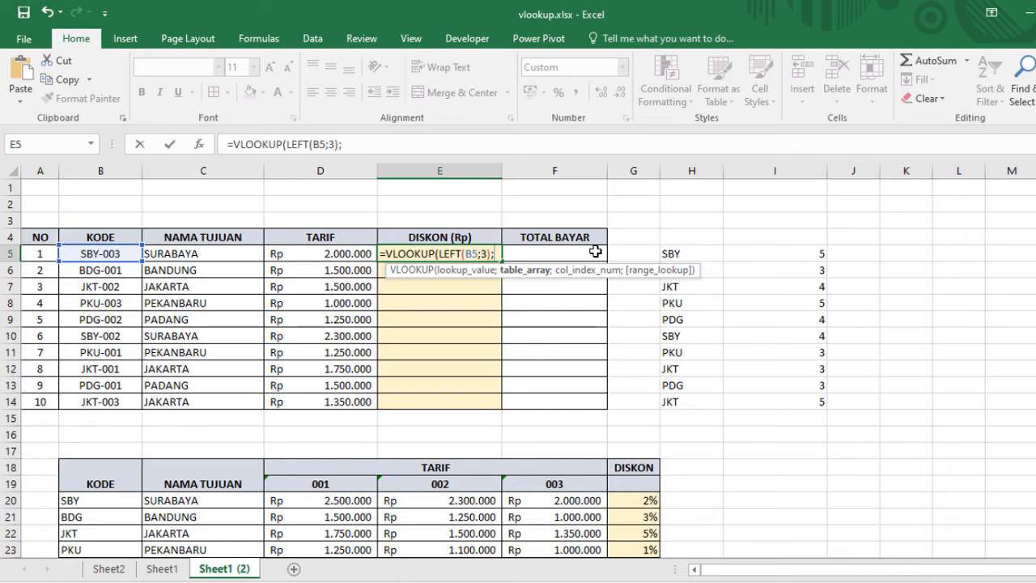
Complete the E5 VLOOKUP with the absolute table range $B$18:$G$24, column index 6 and FALSE for an exact match
{"action": "left_click_drag", "start_coordinate": [117, 477], "coordinate": [100, 500]}
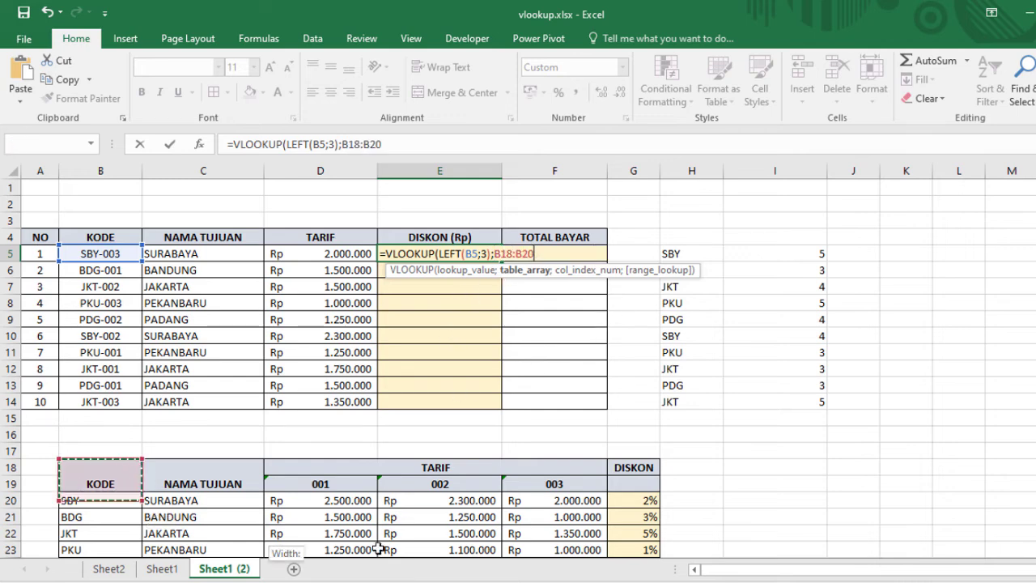
{"action": "left_click_drag", "start_coordinate": [378, 549], "coordinate": [657, 518]}
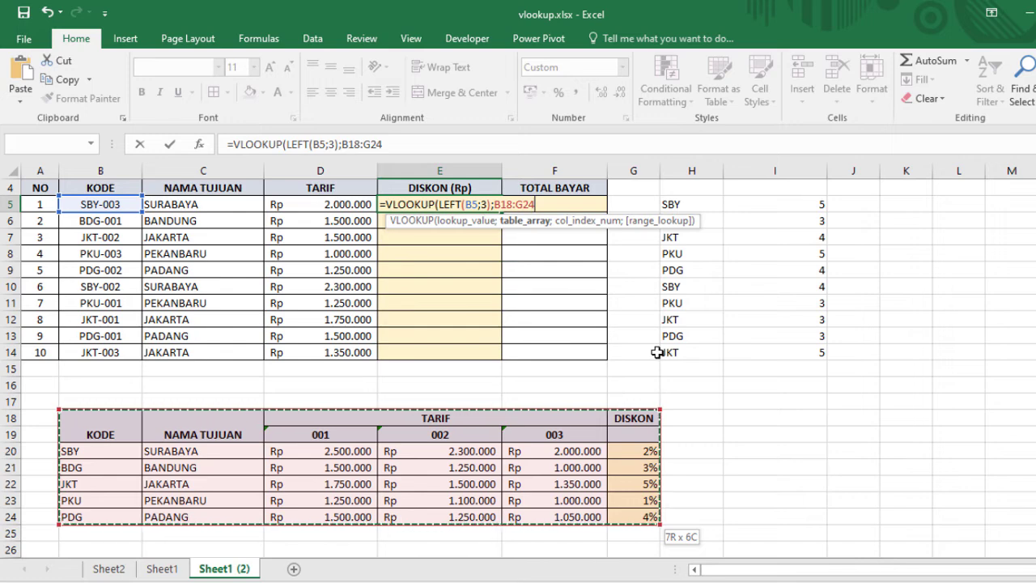
{"action": "key", "text": "F4"}
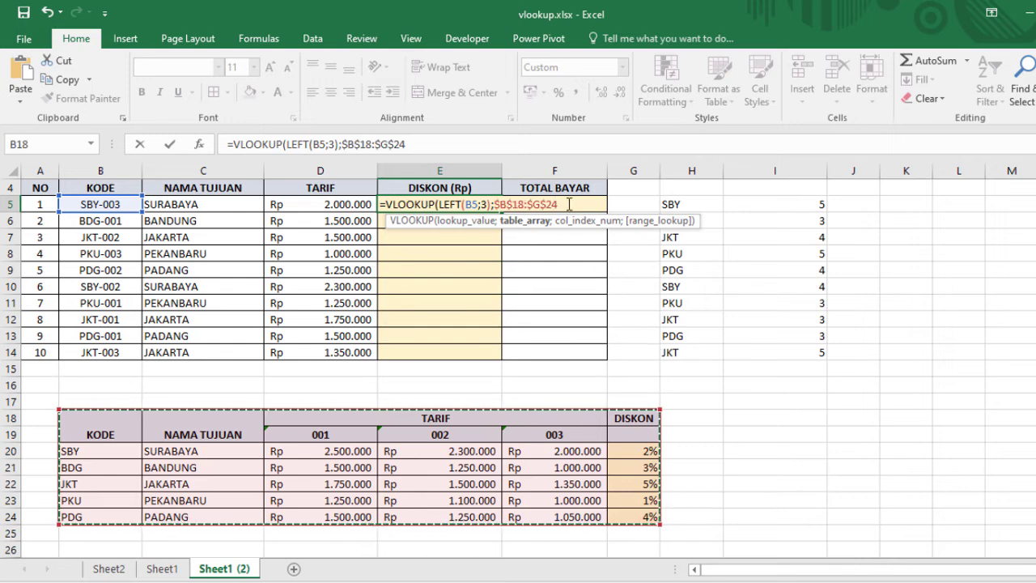
{"action": "type", "text": ";"}
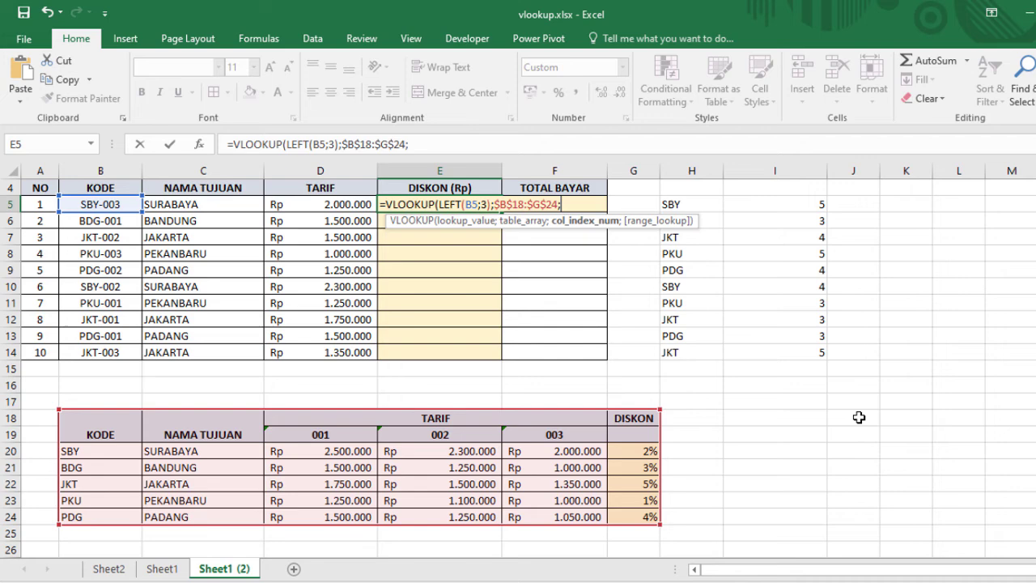
{"action": "type", "text": "6;f"}
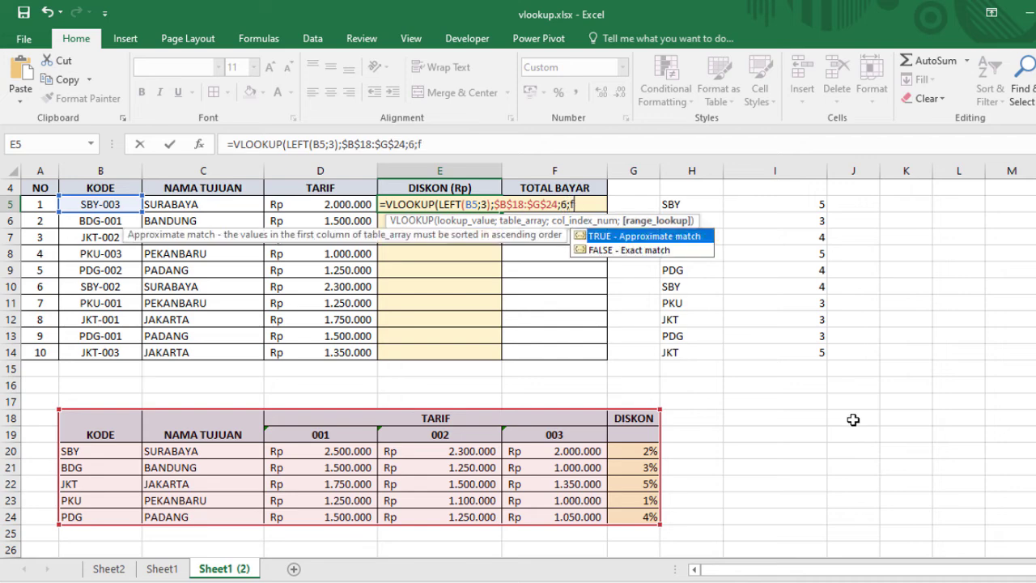
{"action": "type", "text": "alse)"}
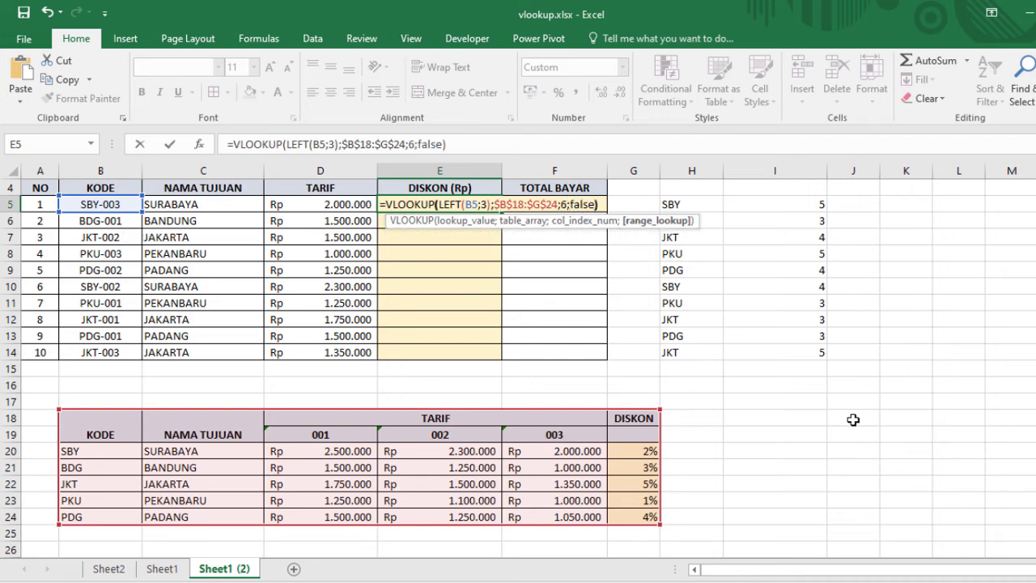
{"action": "key", "text": "Return"}
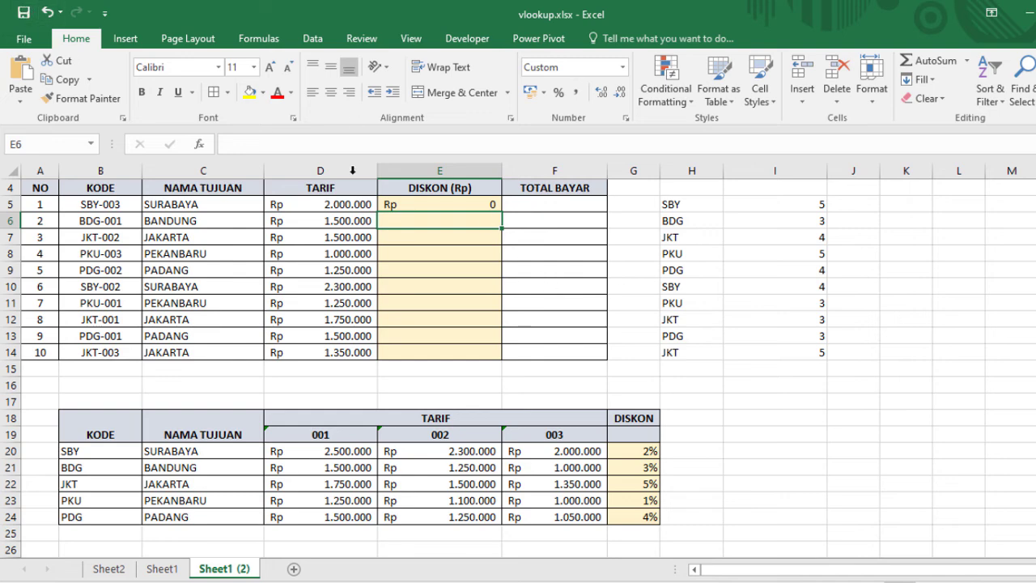
Multiply the VLOOKUP result in E5 by the tariff in D5 by appending *D5 to the formula
{"action": "left_click", "coordinate": [427, 204]}
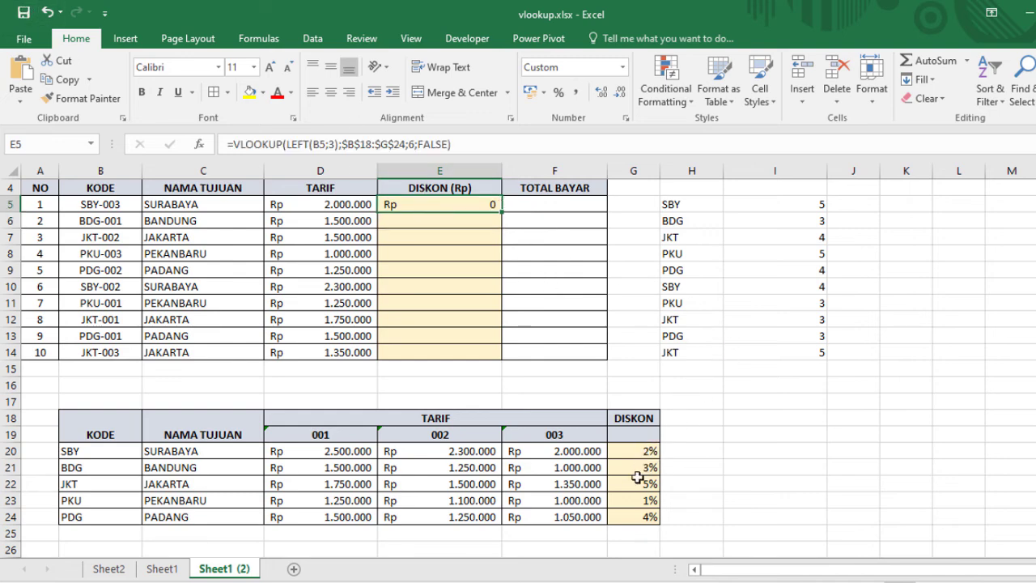
{"action": "double_click", "coordinate": [474, 202]}
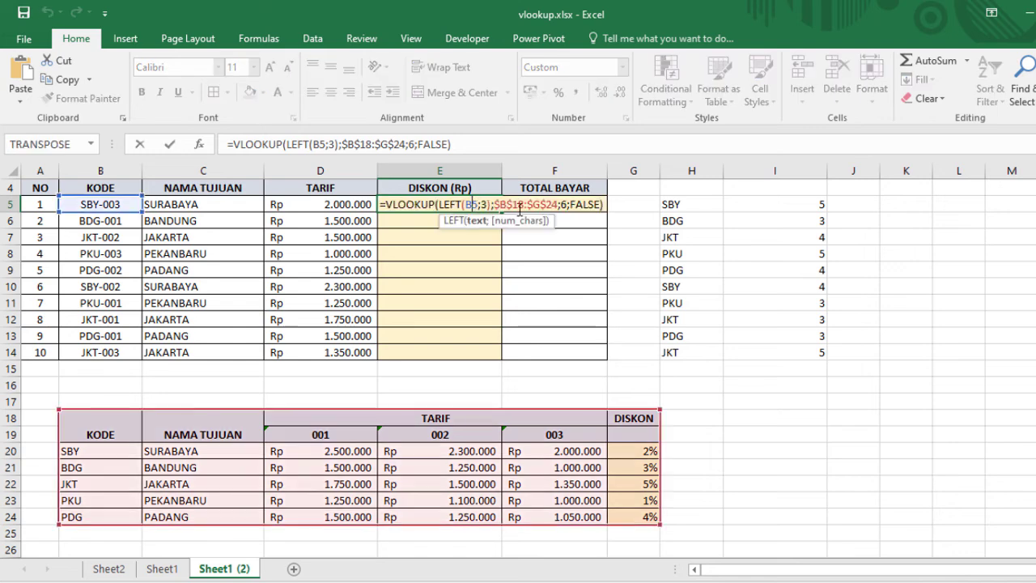
{"action": "left_click", "coordinate": [604, 204]}
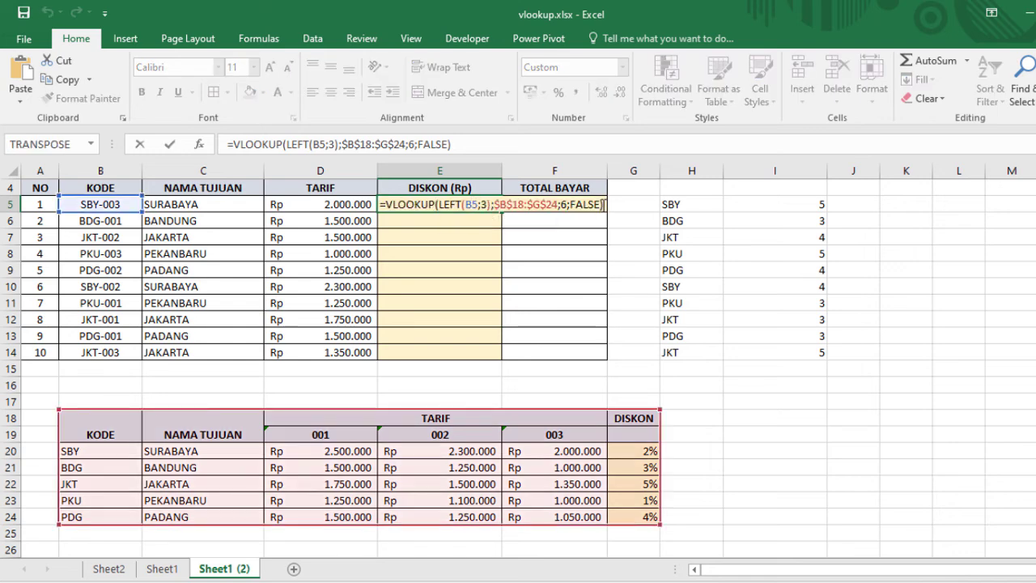
{"action": "type", "text": "*"}
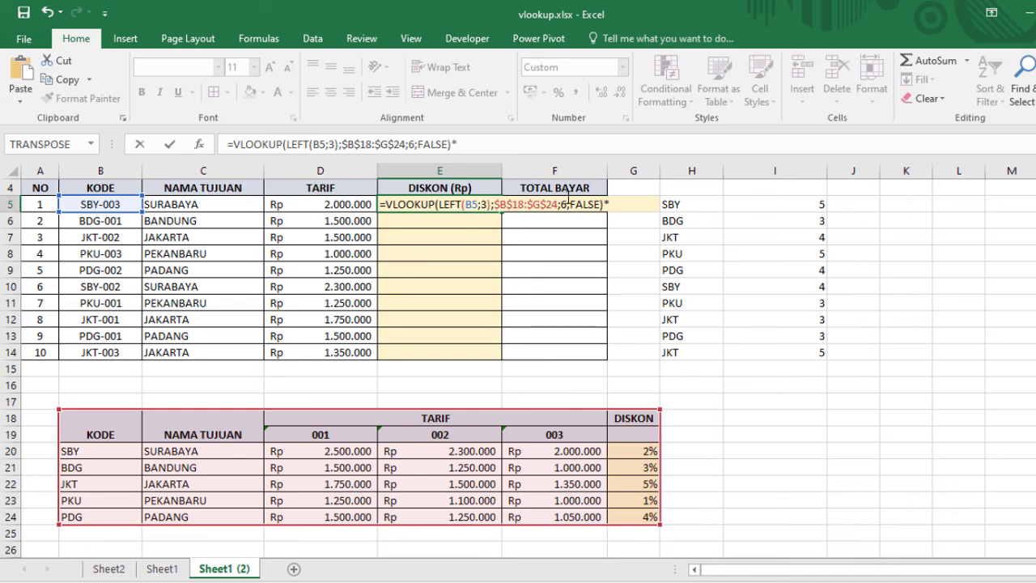
{"action": "left_click", "coordinate": [299, 206]}
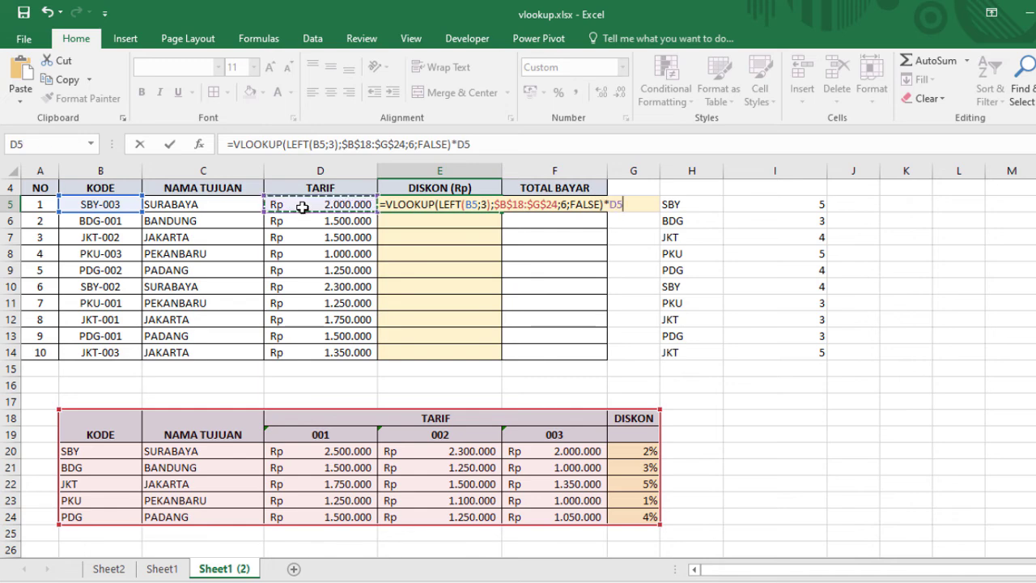
{"action": "key", "text": "Return"}
Fill the DISKON (Rp) formula from E5 down to E14 and narrow column E slightly
{"action": "left_click", "coordinate": [482, 206]}
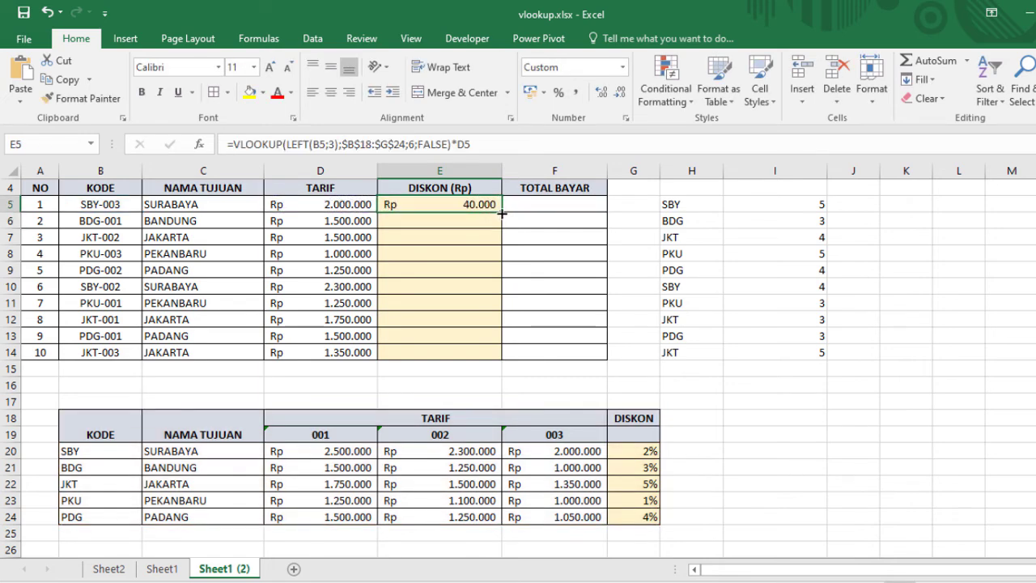
{"action": "left_click_drag", "start_coordinate": [502, 213], "coordinate": [497, 361]}
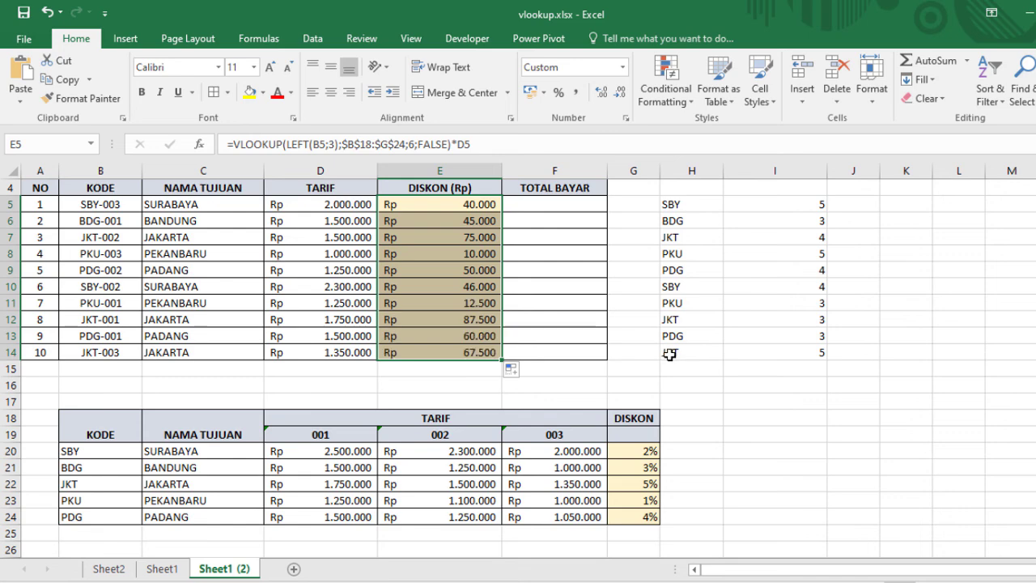
{"action": "left_click_drag", "start_coordinate": [502, 170], "coordinate": [496, 170]}
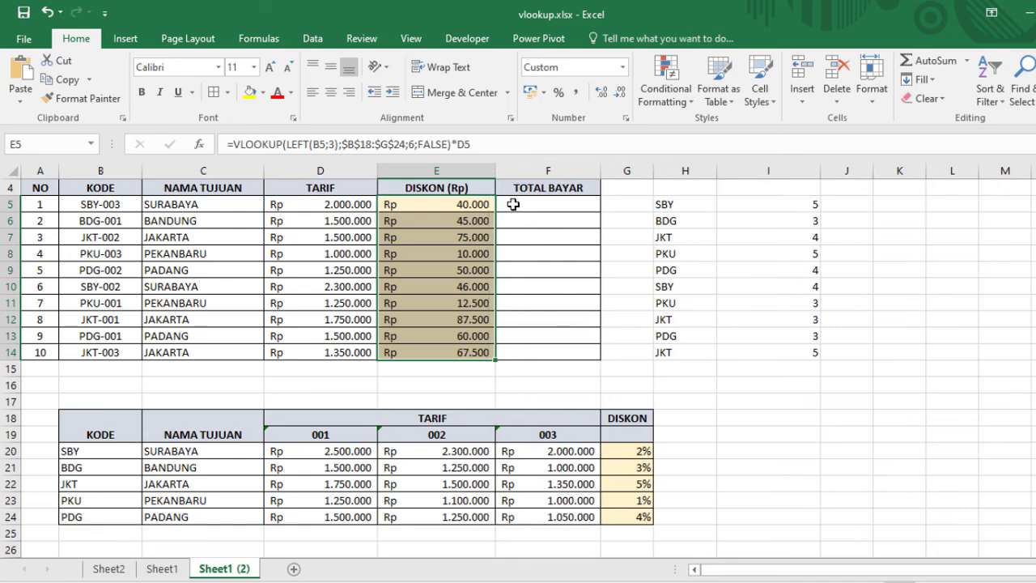
Calculate TOTAL BAYAR in F5 with the formula =D5-E5
{"action": "left_click", "coordinate": [528, 206]}
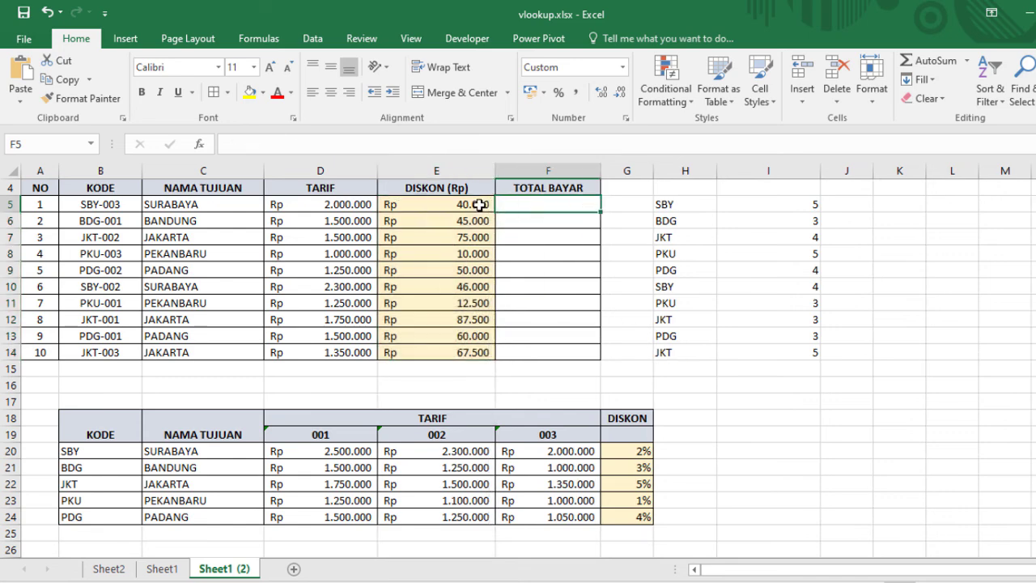
{"action": "type", "text": "="}
{"action": "left_click", "coordinate": [342, 204]}
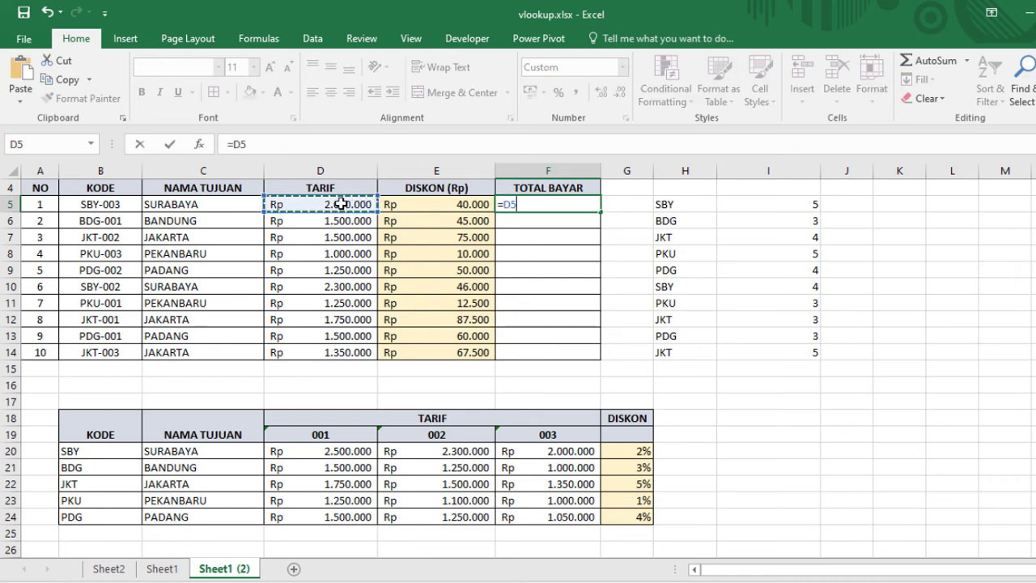
{"action": "type", "text": "-"}
{"action": "left_click", "coordinate": [428, 208]}
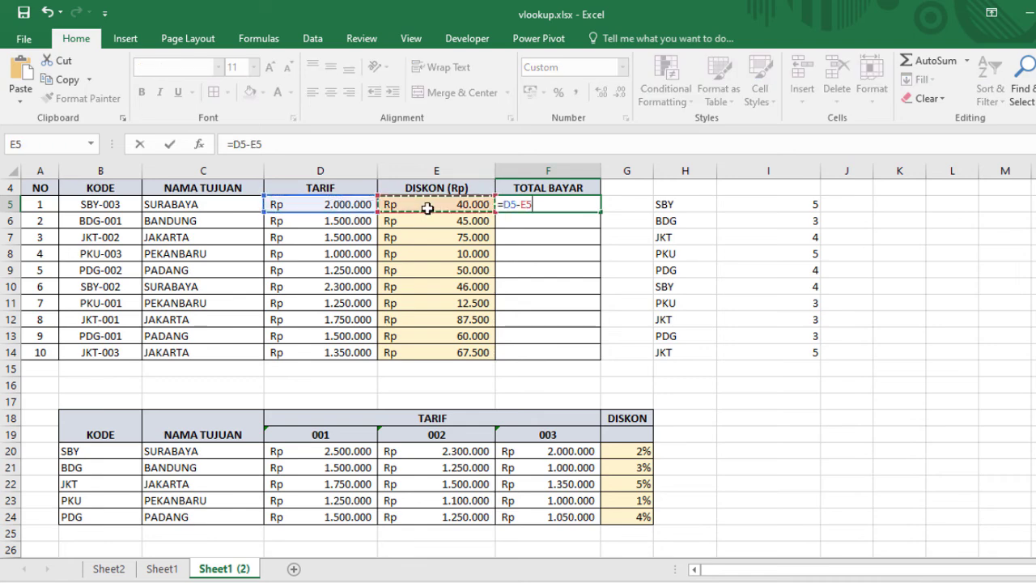
{"action": "key", "text": "Return"}
Fill the TOTAL BAYAR formula from F5 down to F14
{"action": "left_click", "coordinate": [591, 205]}
{"action": "left_click_drag", "start_coordinate": [605, 241], "coordinate": [605, 362]}
{"action": "left_click", "coordinate": [667, 402]}
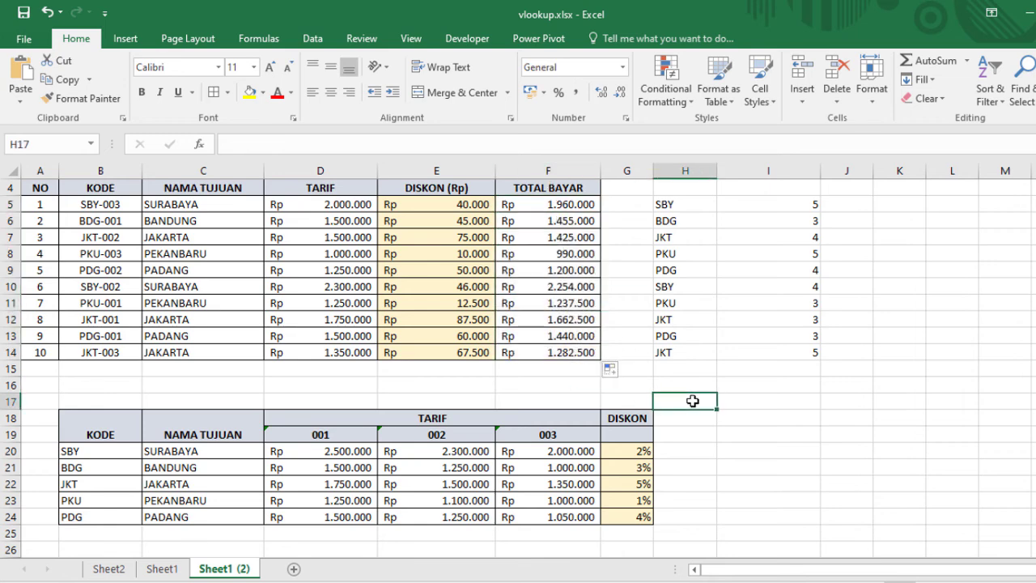
Review the combined VLOOKUP, LEFT, IF and RIGHT formula in D5 without changing it
{"action": "double_click", "coordinate": [340, 204]}
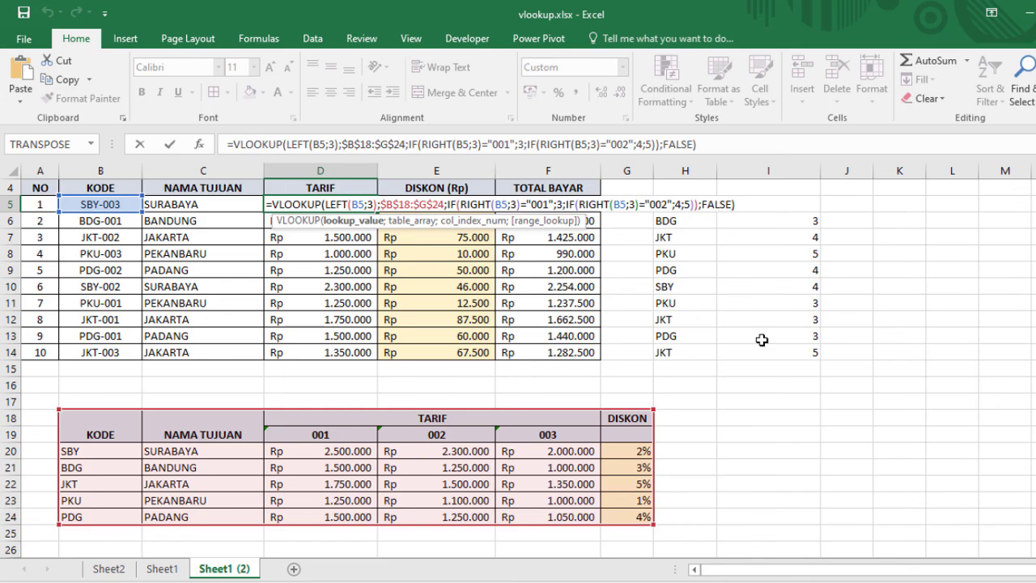
{"action": "key", "text": "Return"}
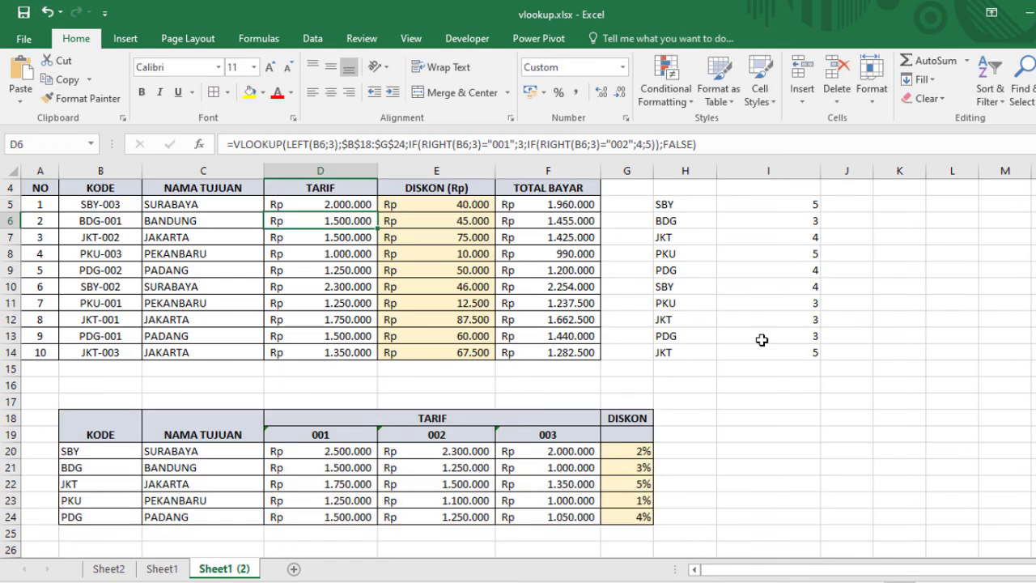